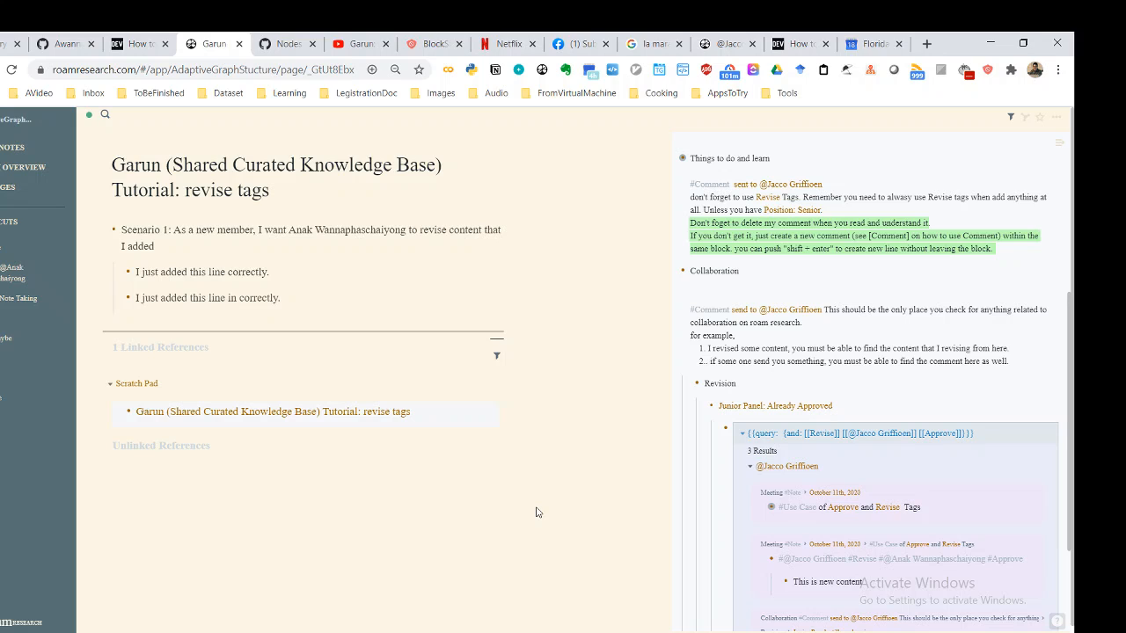
left_click(315, 279)
type("[[@")
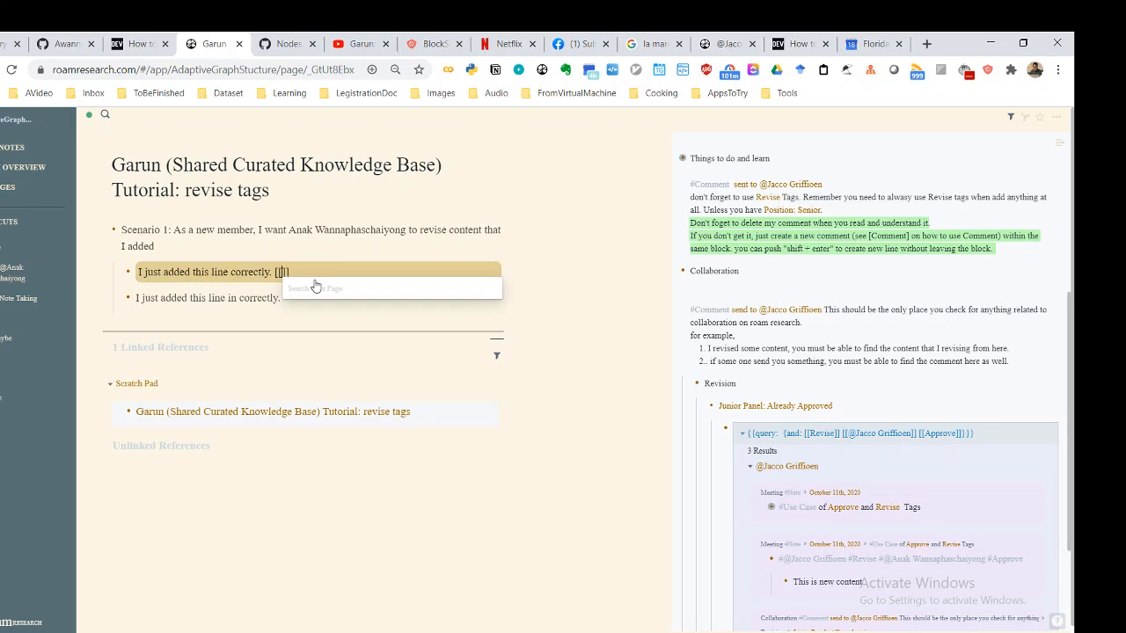
type("New Member")
left_click(315, 281)
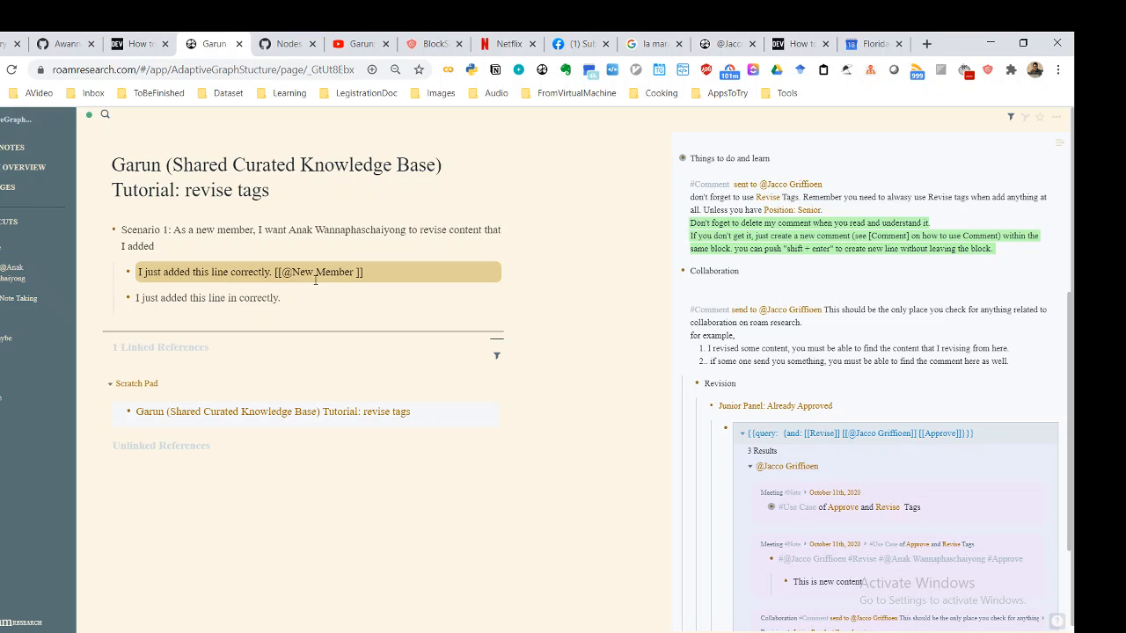
type("[[Rev")
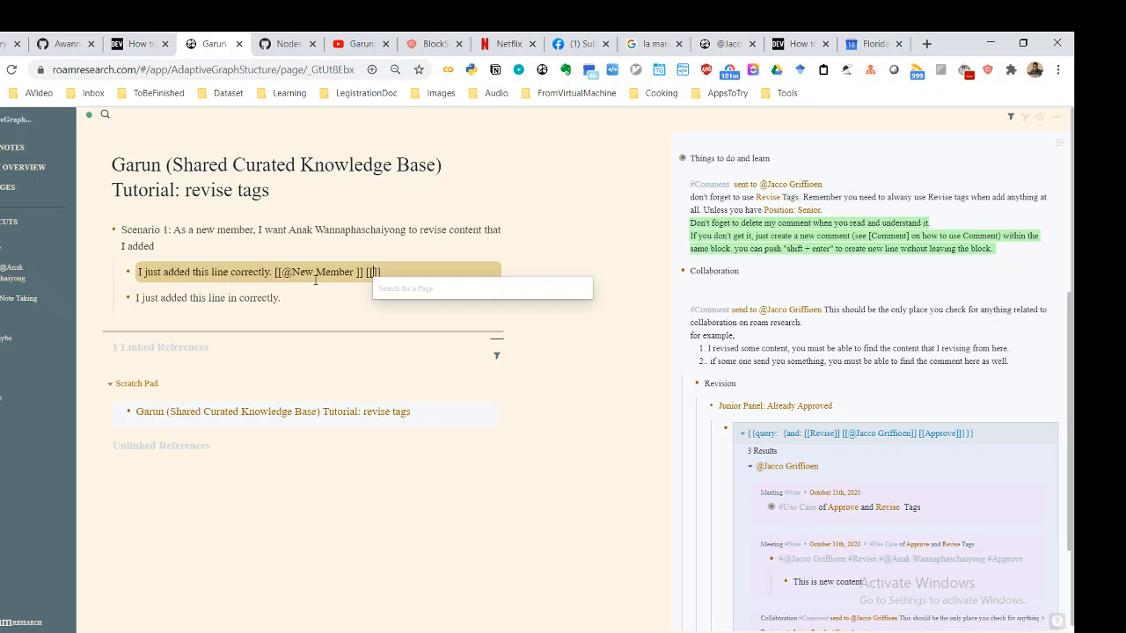
type("ise")
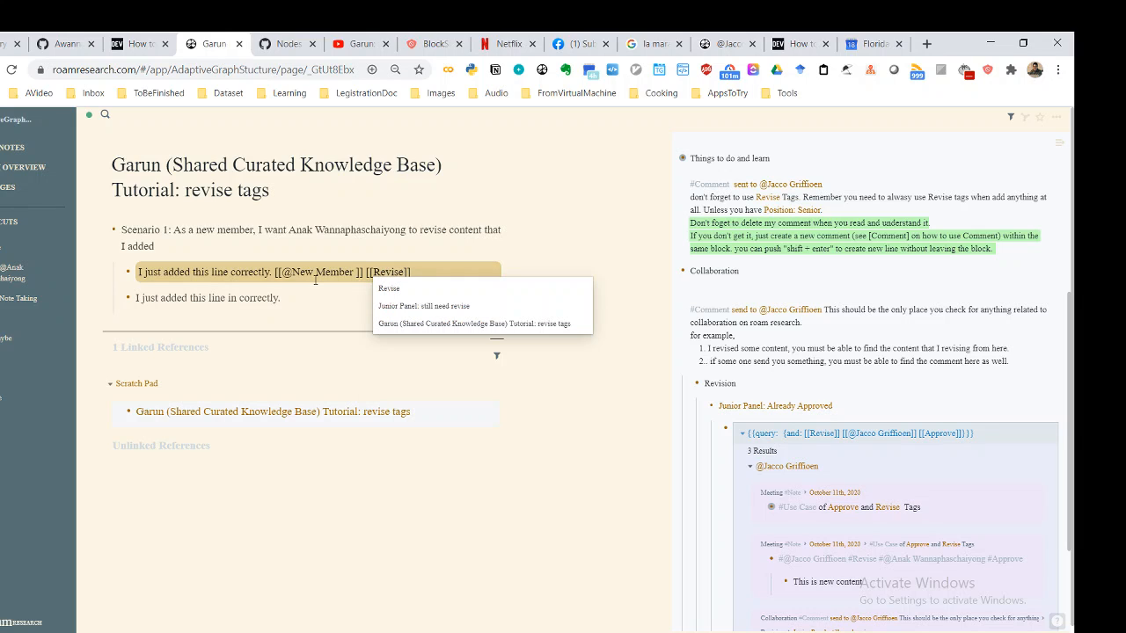
key("Return")
type("[[")
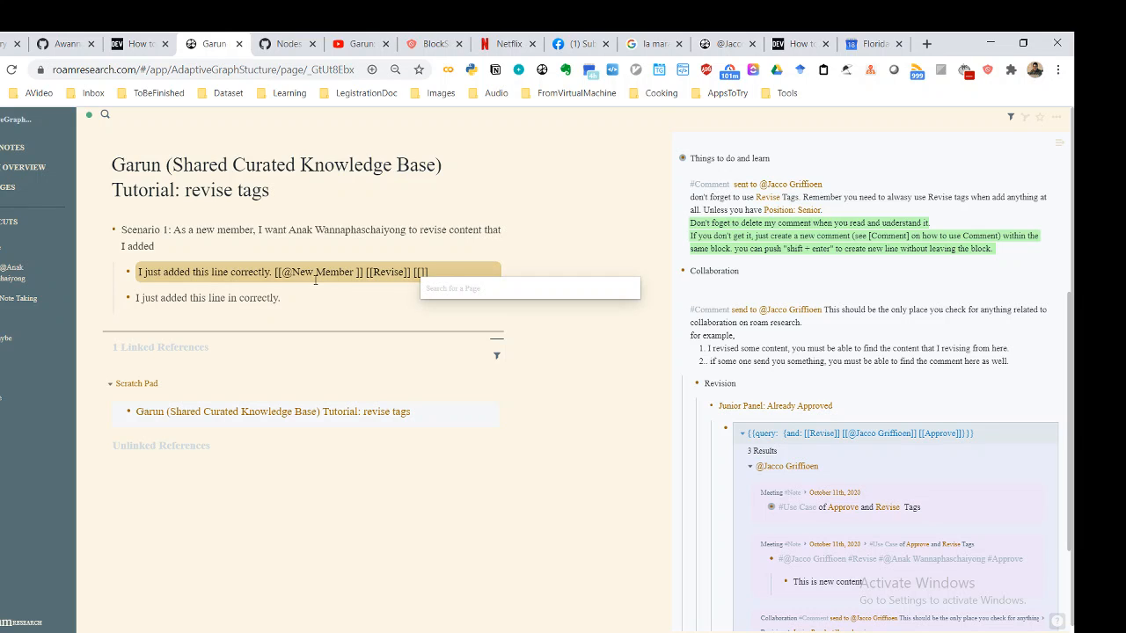
type("@Anak")
key("Return")
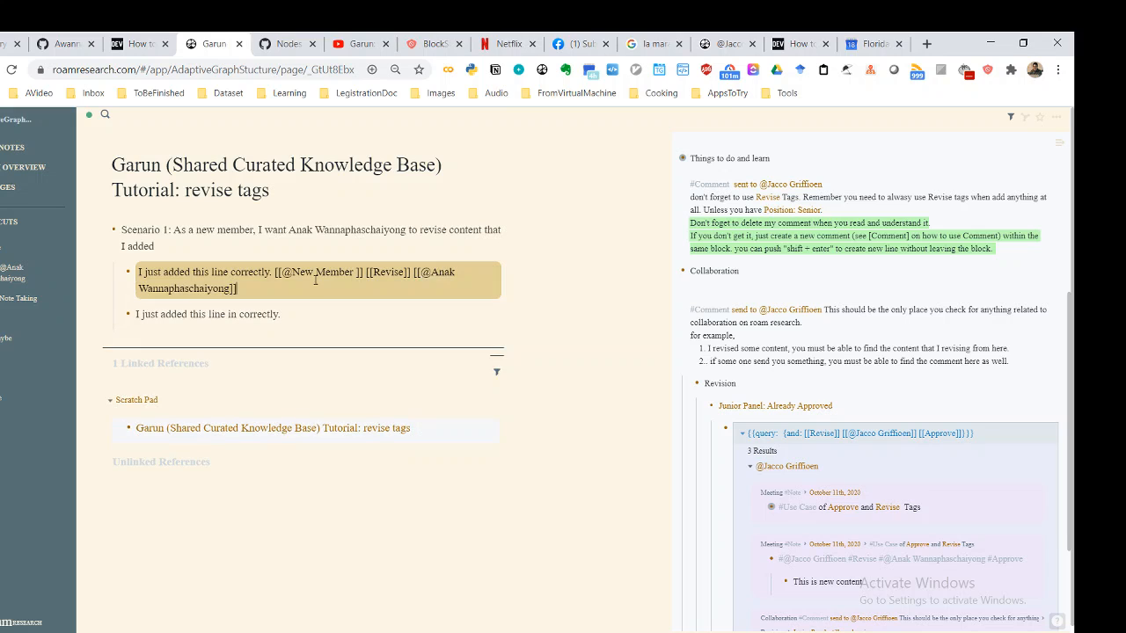
left_click(370, 308)
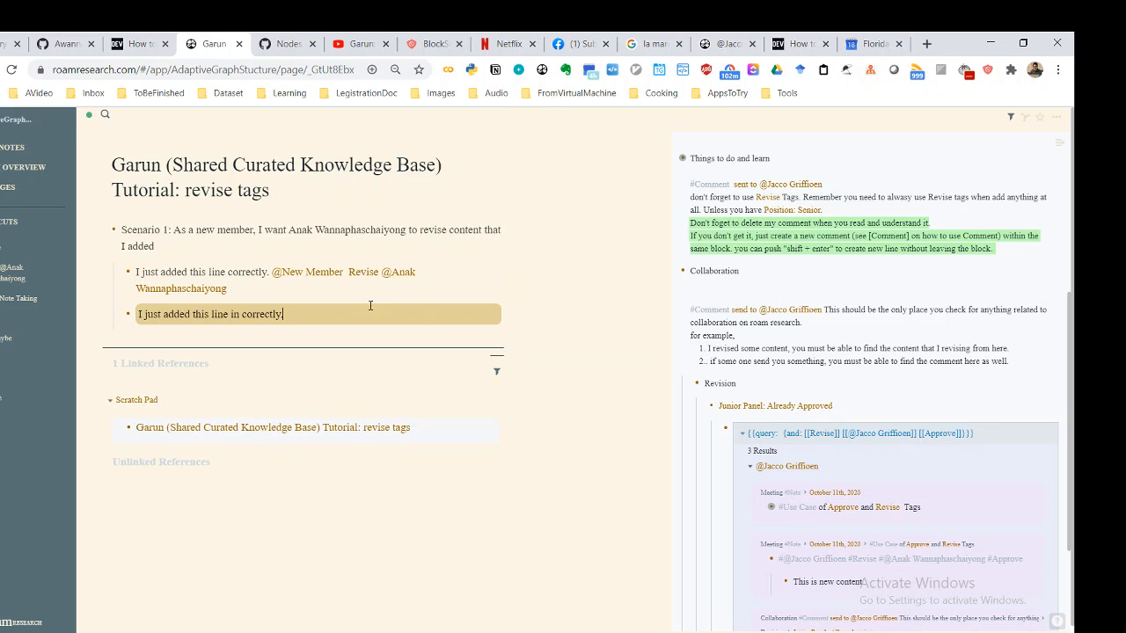
Step: Open the tagged reviewer's page and append an Approve tag to "I just added this line correctly." in its revision query
mouse_move(395, 282)
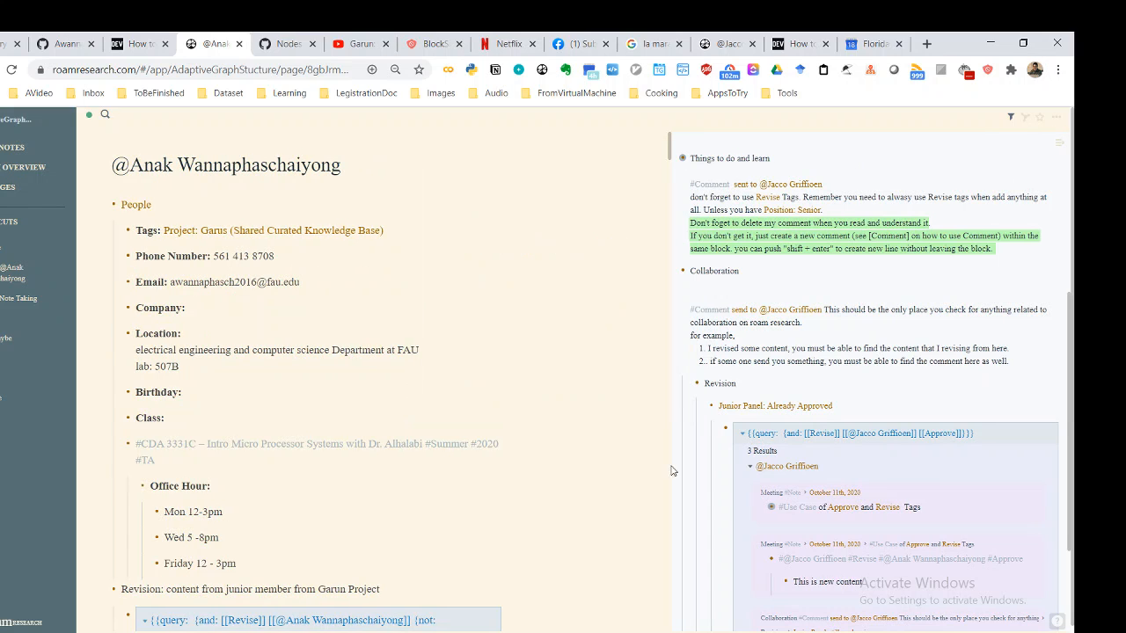
scroll(546, 327, "down", 3)
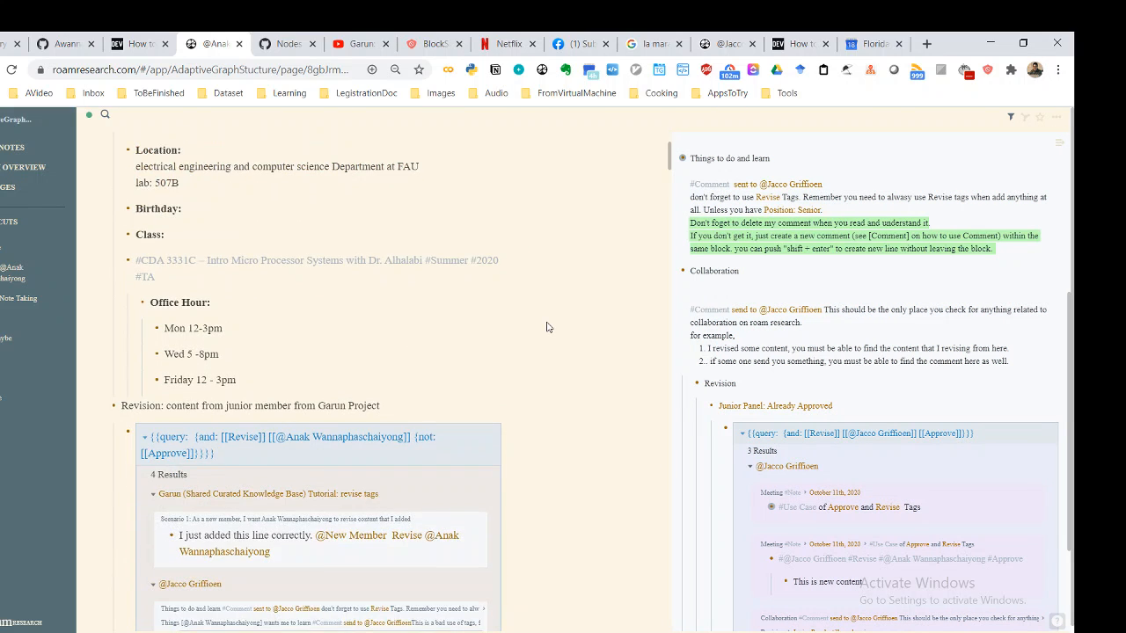
scroll(546, 327, "down", 2)
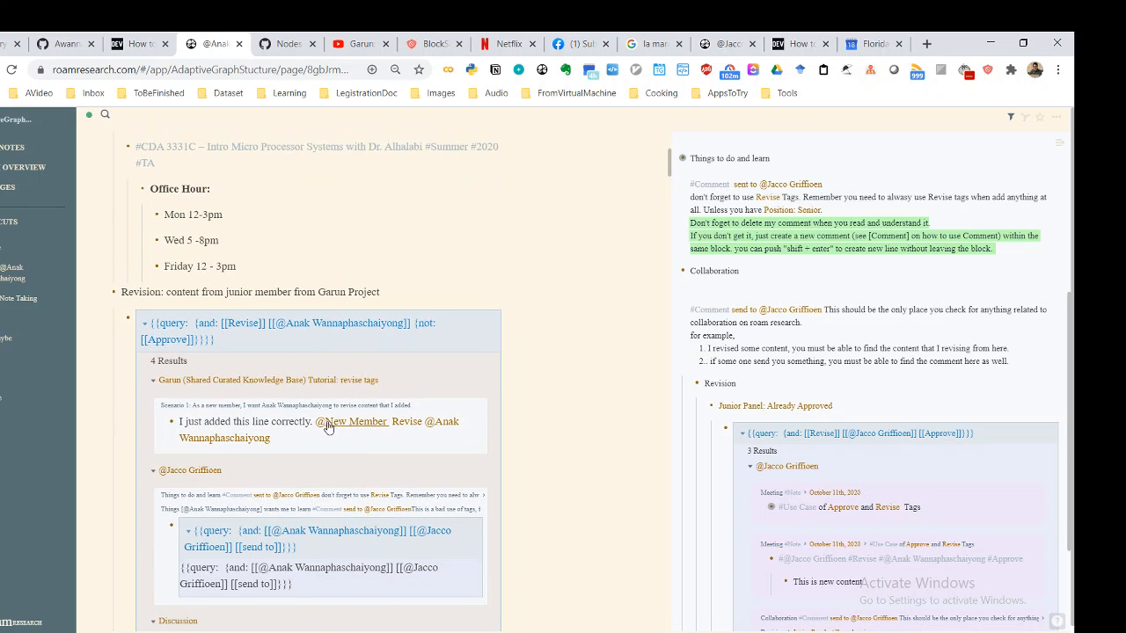
left_click(400, 439)
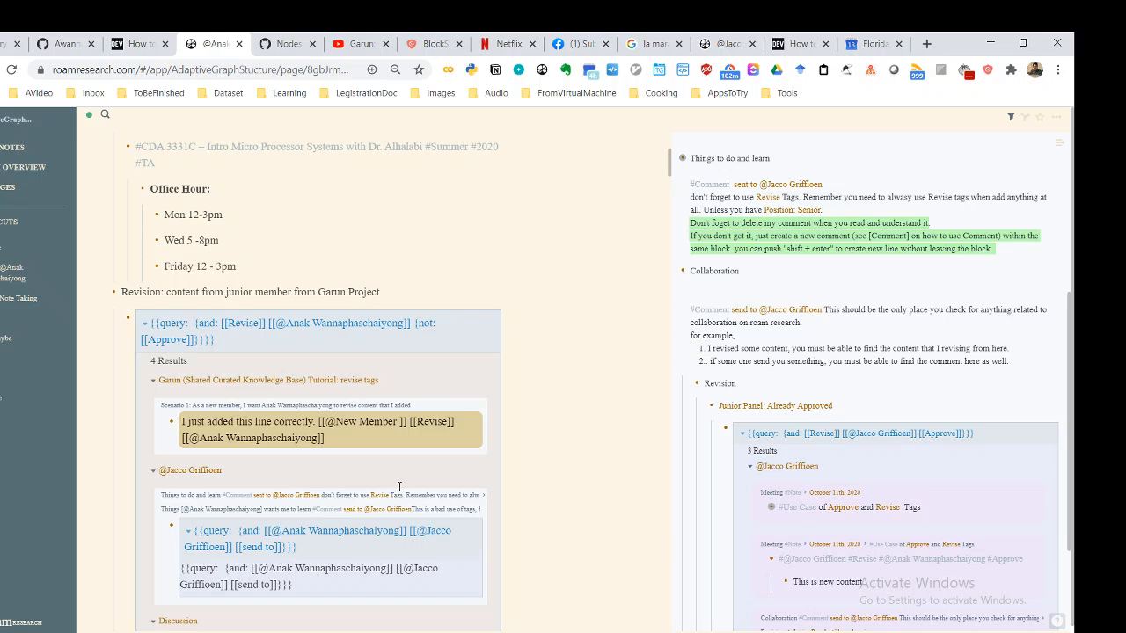
type("[[Ap")
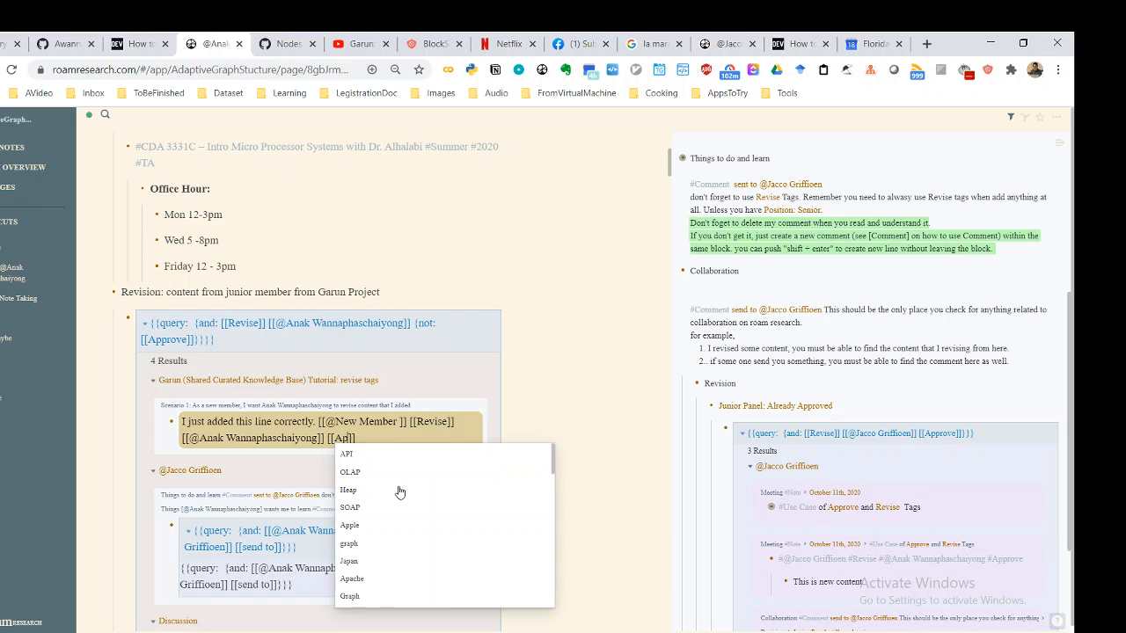
type("prove")
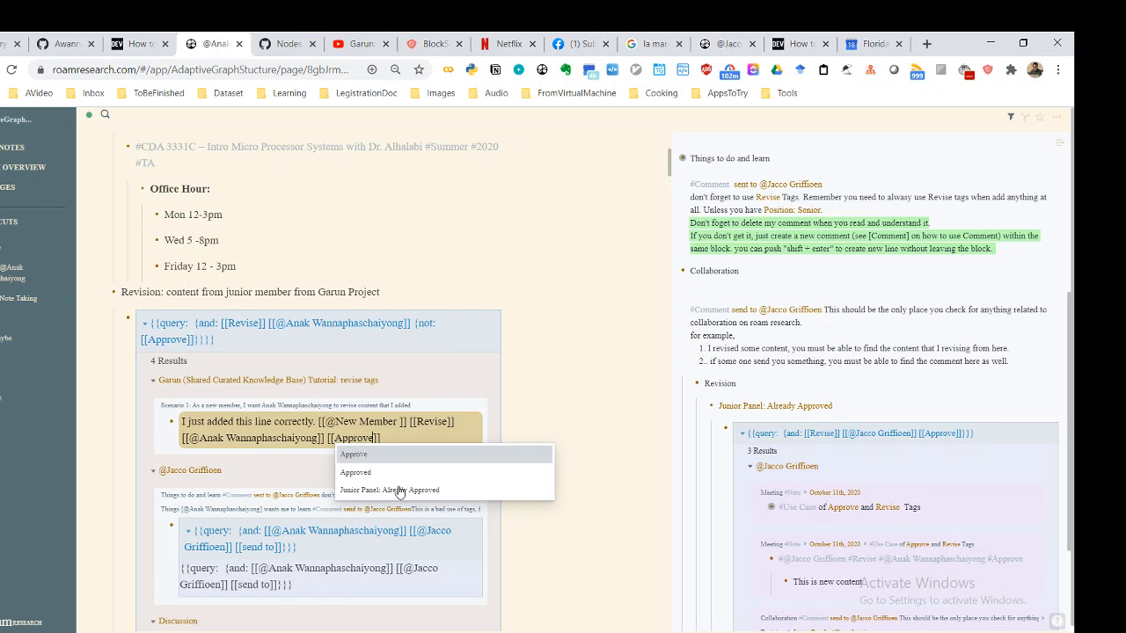
key("Return")
left_click(543, 384)
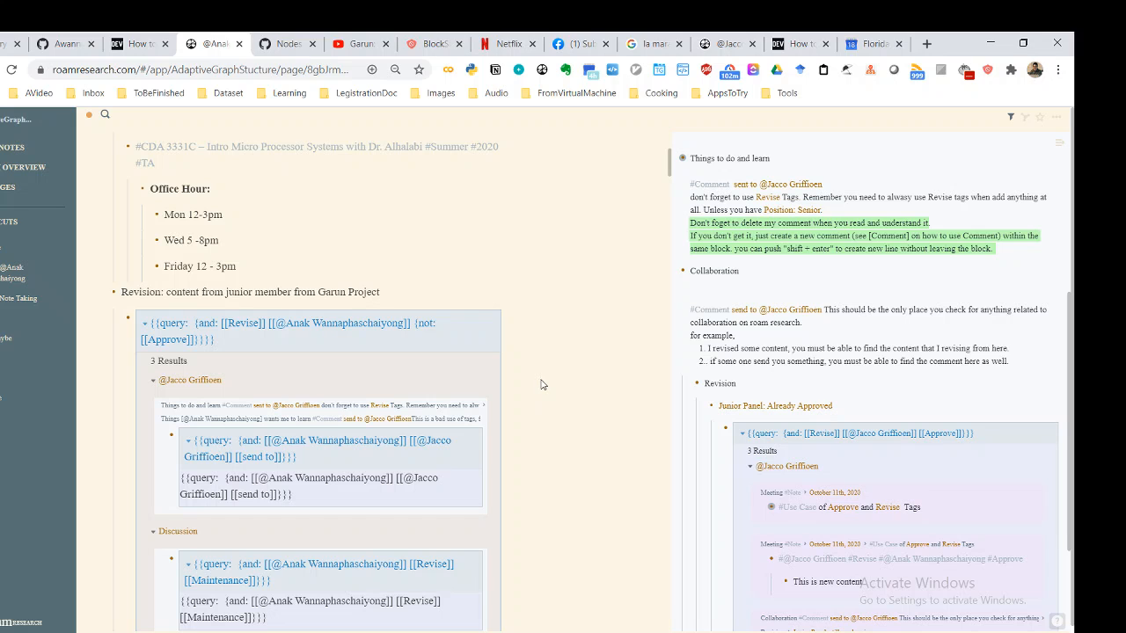
key("ctrl+u")
type("@")
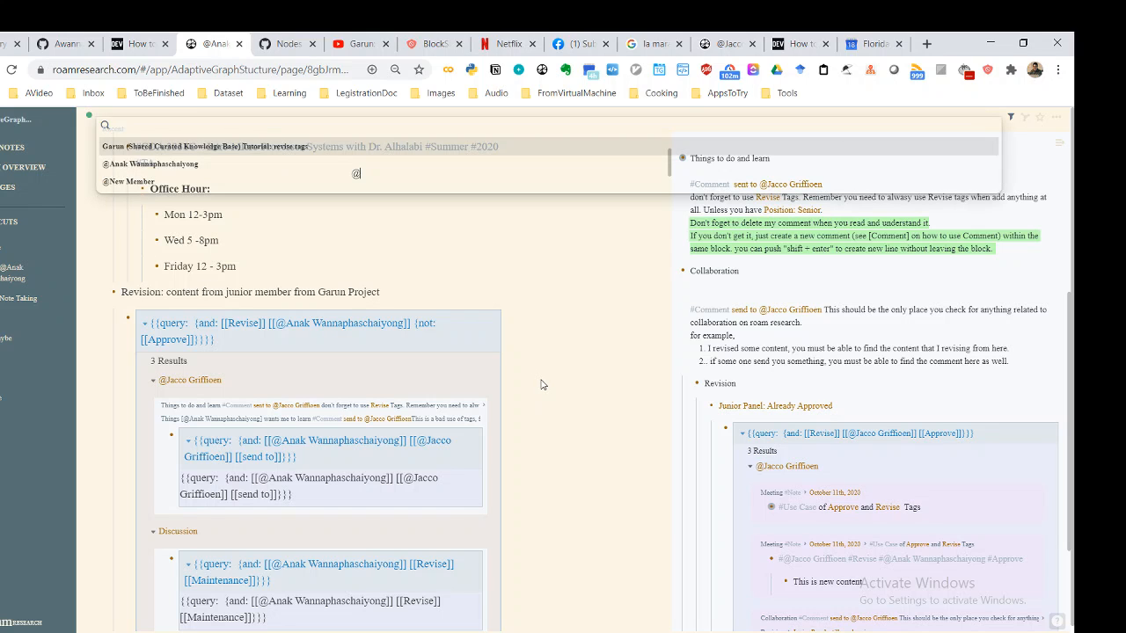
type("New")
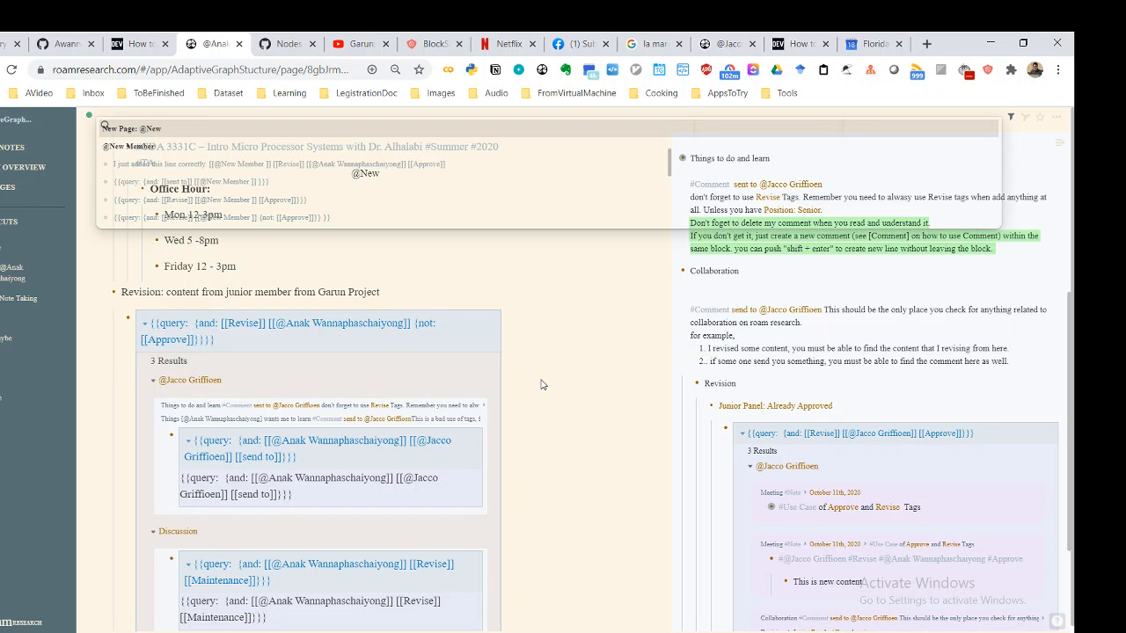
key("Return")
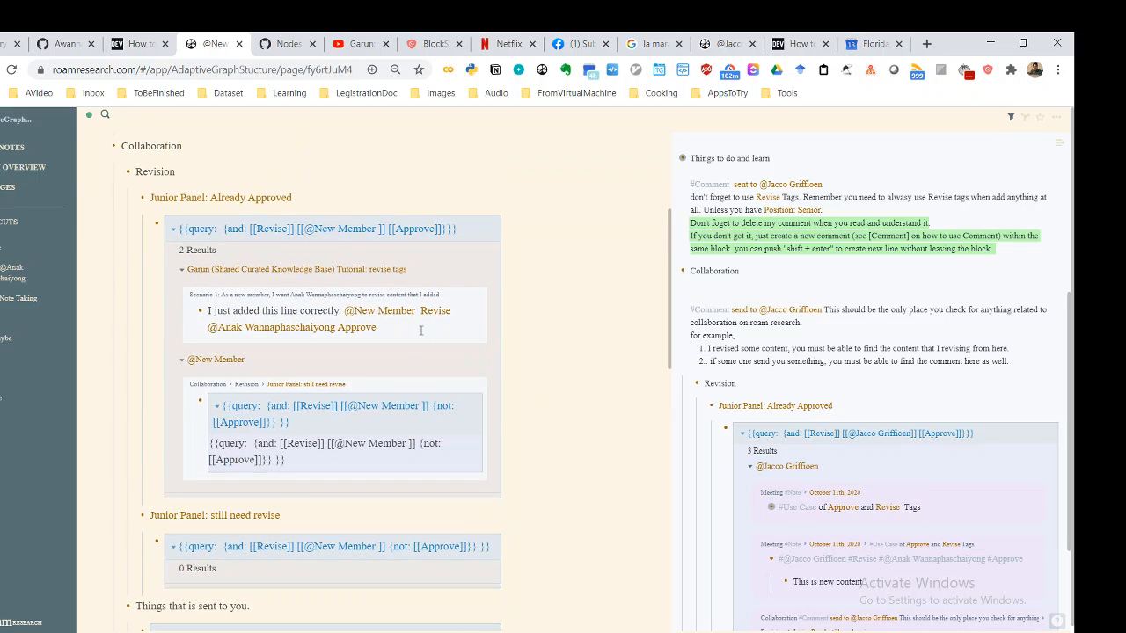
Step: Copy the Approve tag from the line in the "Junior Panel: Already Approved" query, then delete it there
left_click(417, 327)
key("Escape")
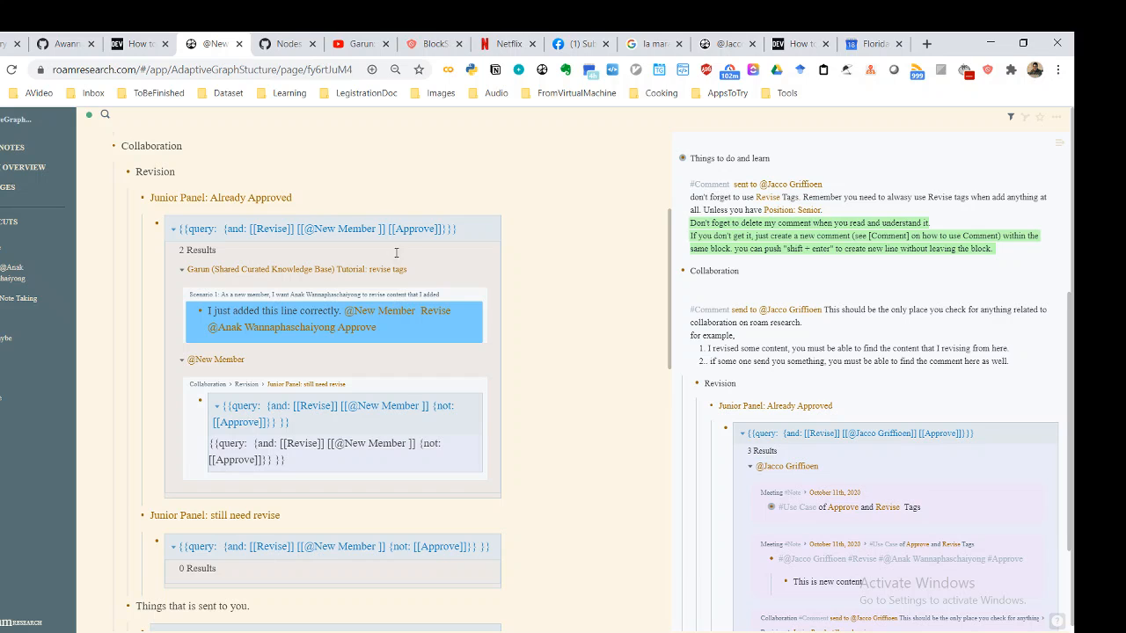
left_click(397, 327)
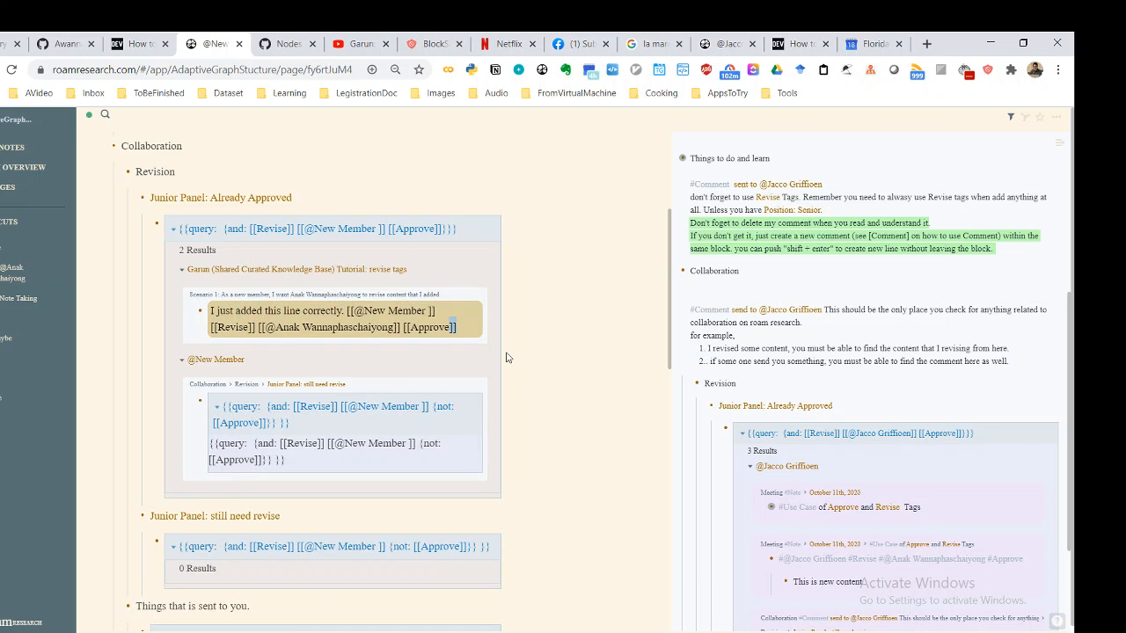
key("shift+Left")
key("shift+Left")
key("shift+Left")
key("shift+Left")
key("shift+Left")
key("shift+Left")
key("shift+Left")
key("shift+Left")
key("shift+Left")
key("shift+Left")
key("ctrl+c")
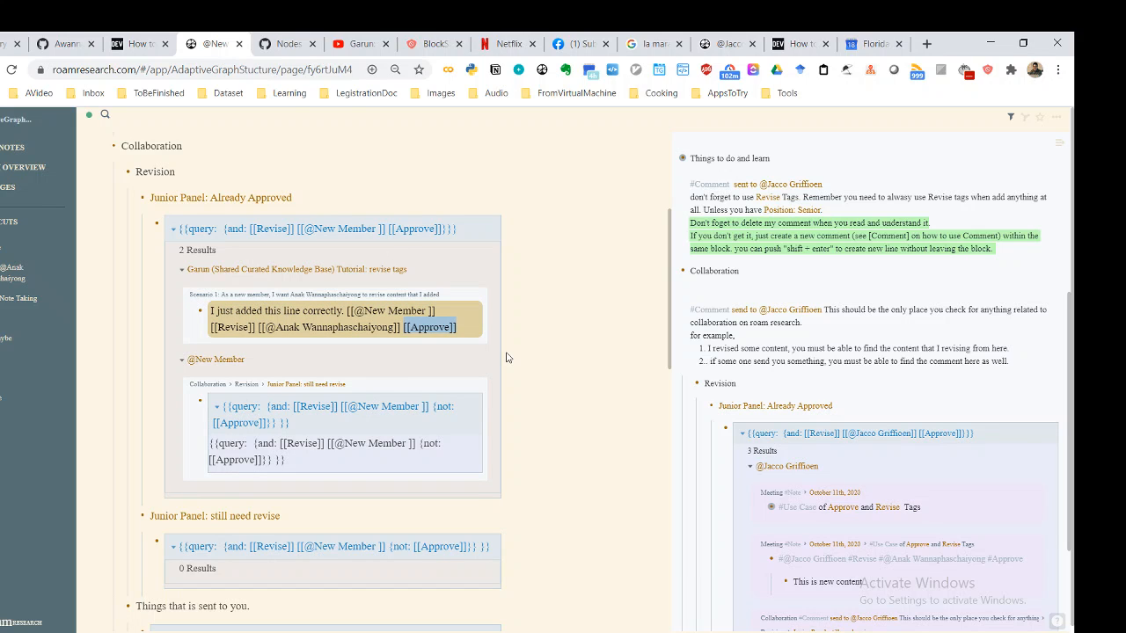
key("BackSpace")
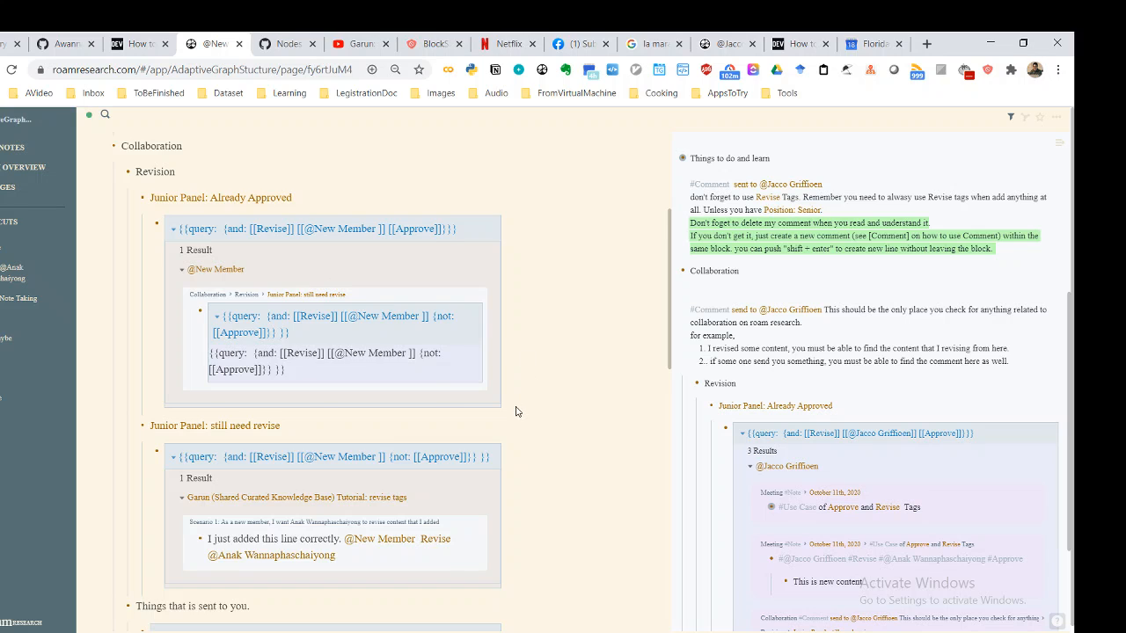
Step: Paste the Approve tag back at the end of the line in the "Junior Panel: still need revise" query
scroll(515, 411, "down", 1)
left_click(360, 491)
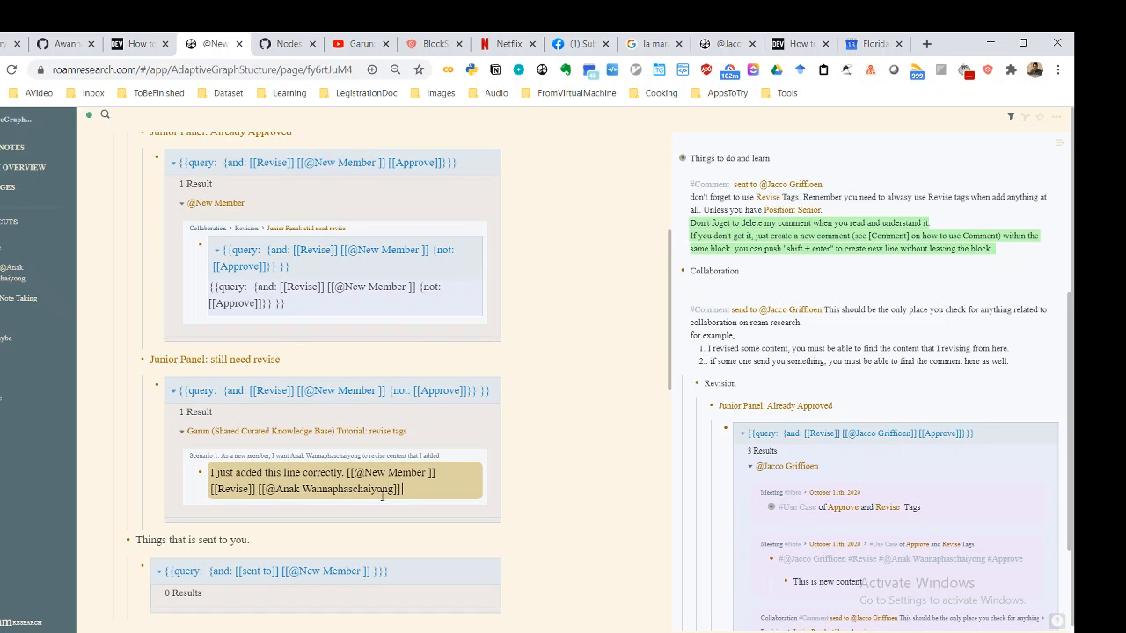
scroll(381, 496, "up", 1)
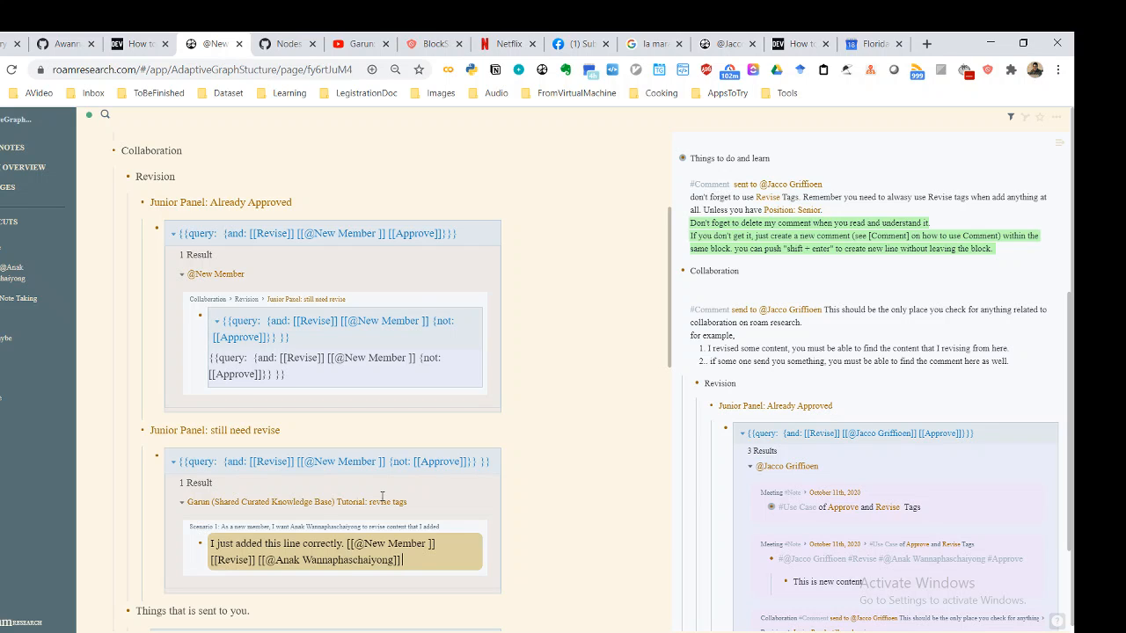
key("ctrl+v")
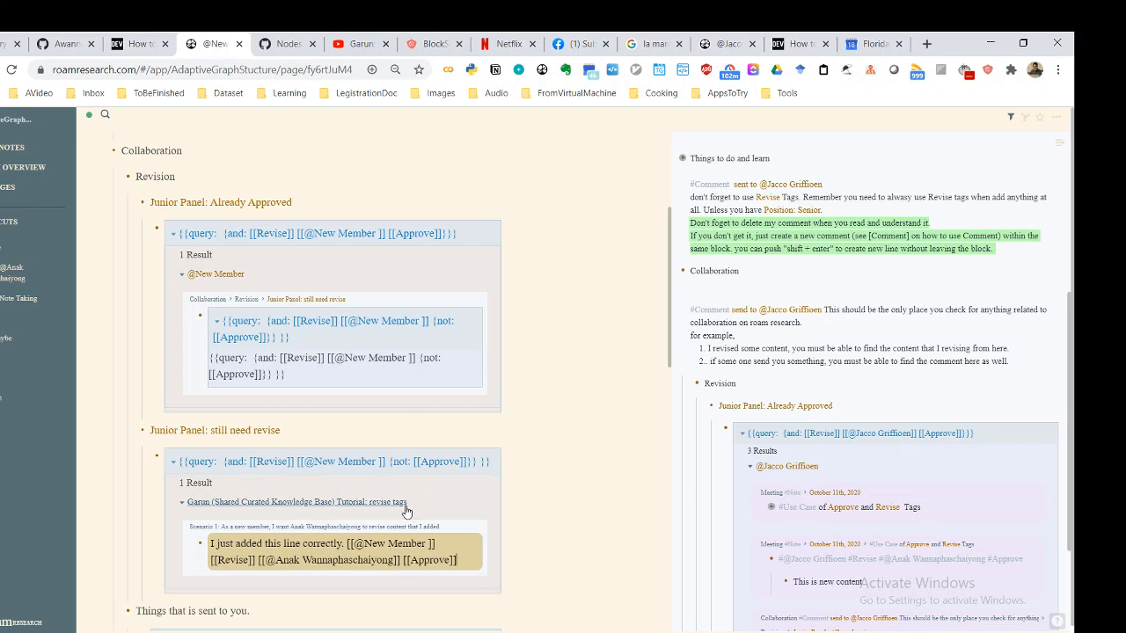
left_click(565, 472)
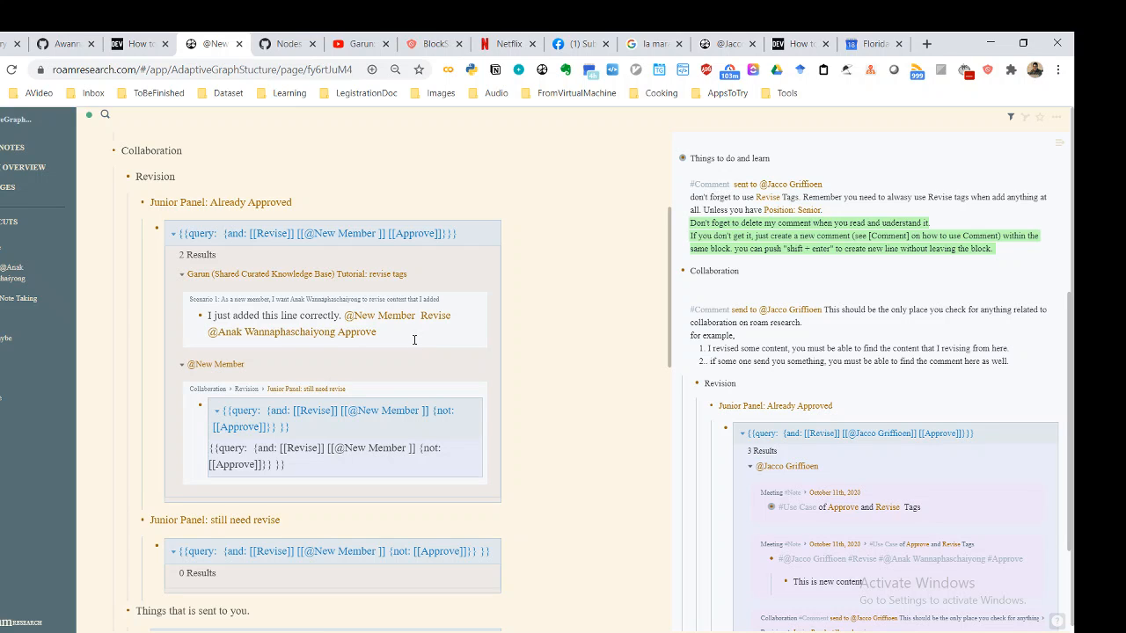
Step: Remove all tags from the line "I just added this line correctly." in the Already Approved query
left_click(417, 341)
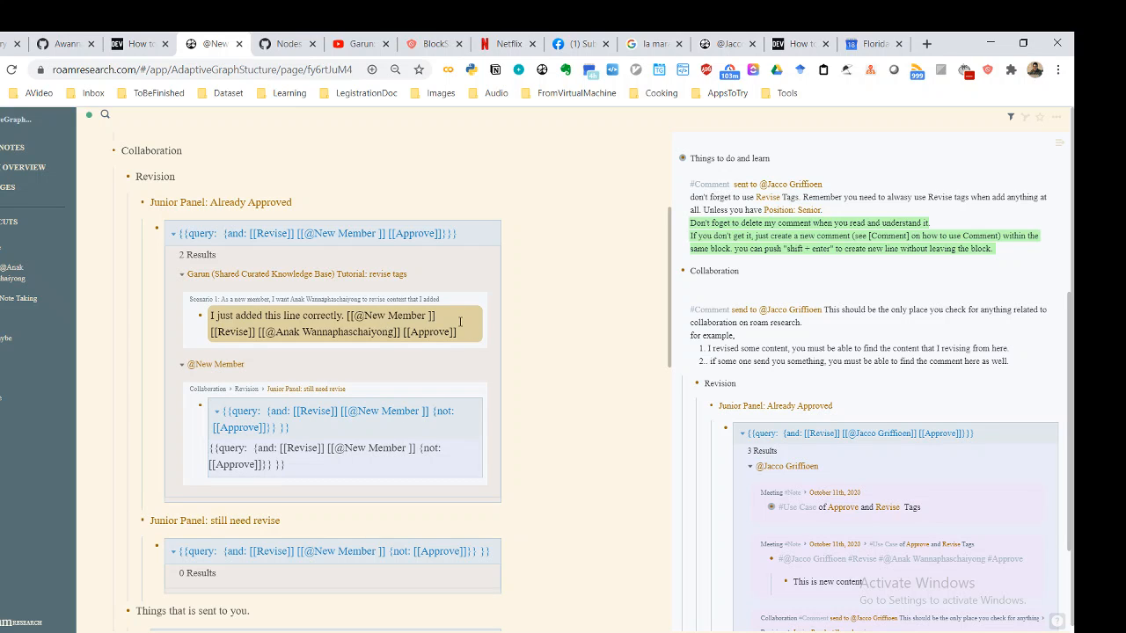
key("Up")
key("ctrl+Left")
key("ctrl+Left")
key("ctrl+Left")
key("ctrl+Left")
key("shift+Down")
key("shift+End")
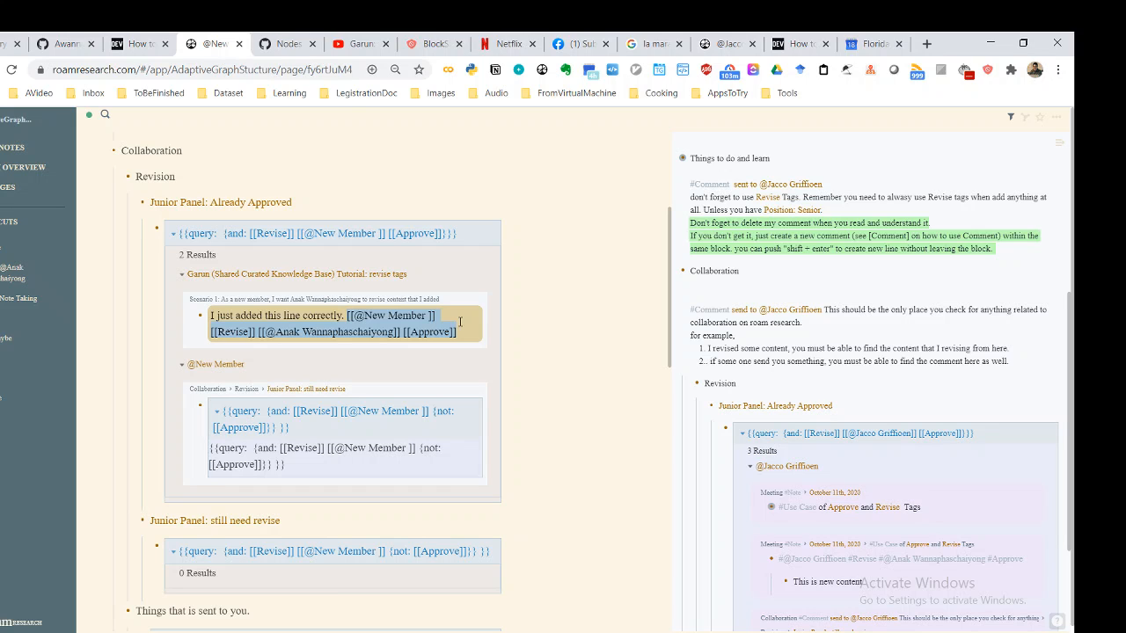
key("BackSpace")
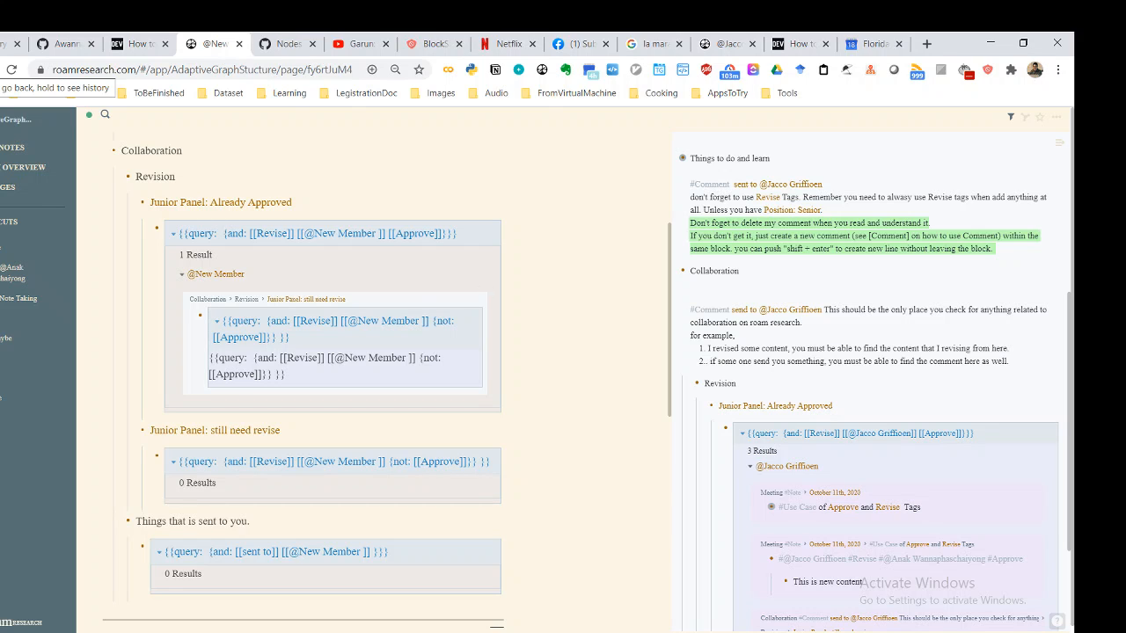
Step: Reopen the Garun "Tutorial: revise tags" page and correct "in correctly" to "incorrectly" in the second line under Scenario 1
key("ctrl+u")
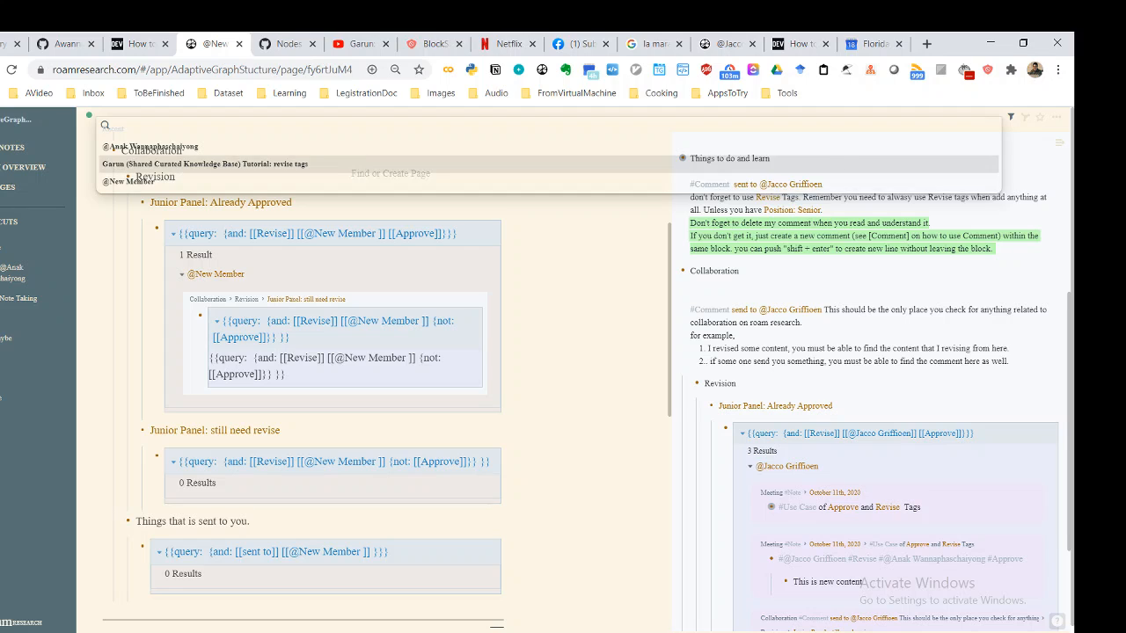
key("Return")
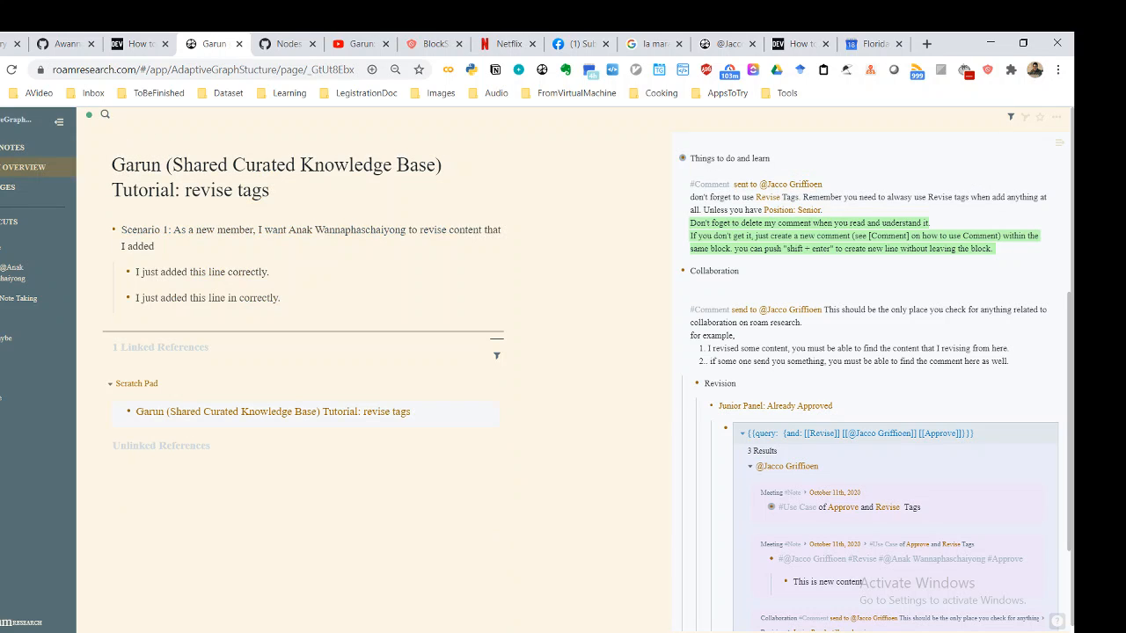
left_click(338, 297)
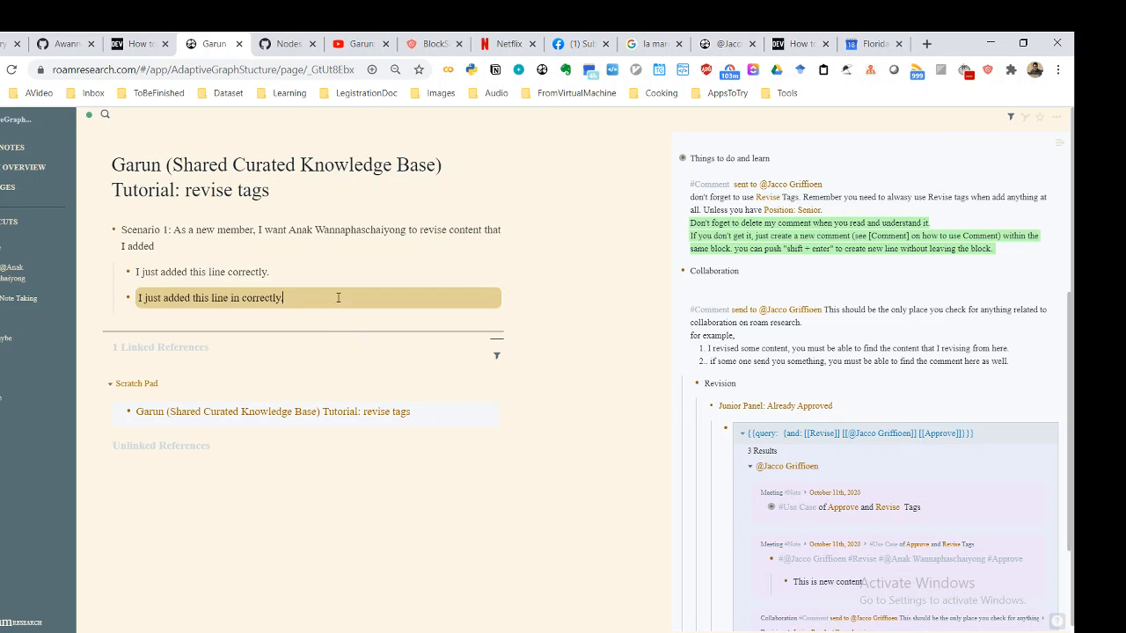
key("ctrl+Left")
key("BackSpace")
type("[[")
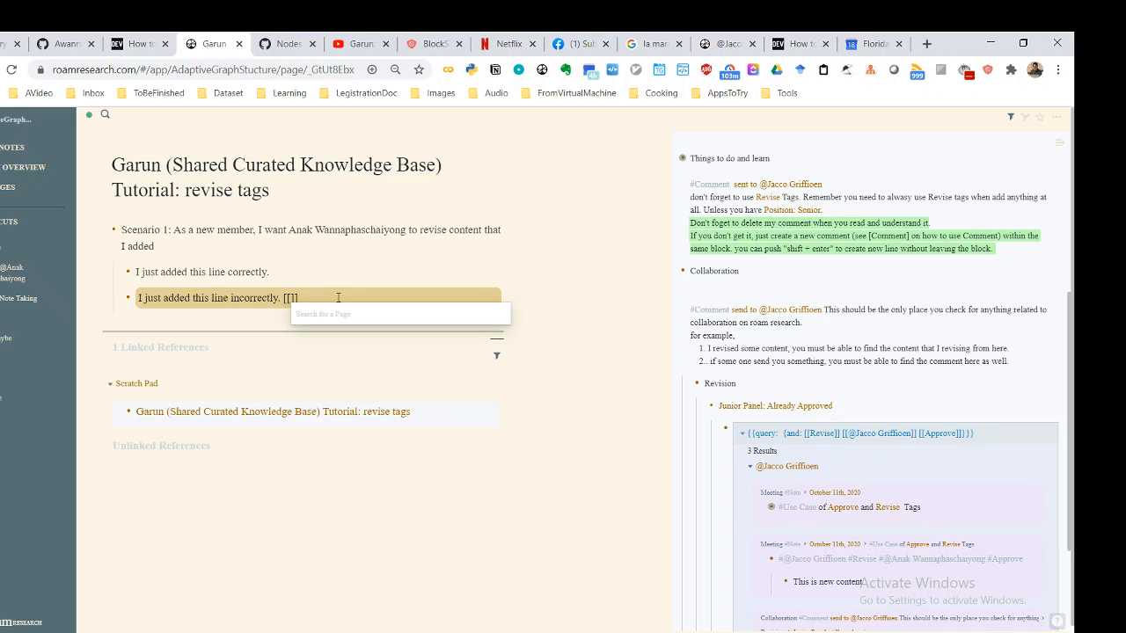
type("@New")
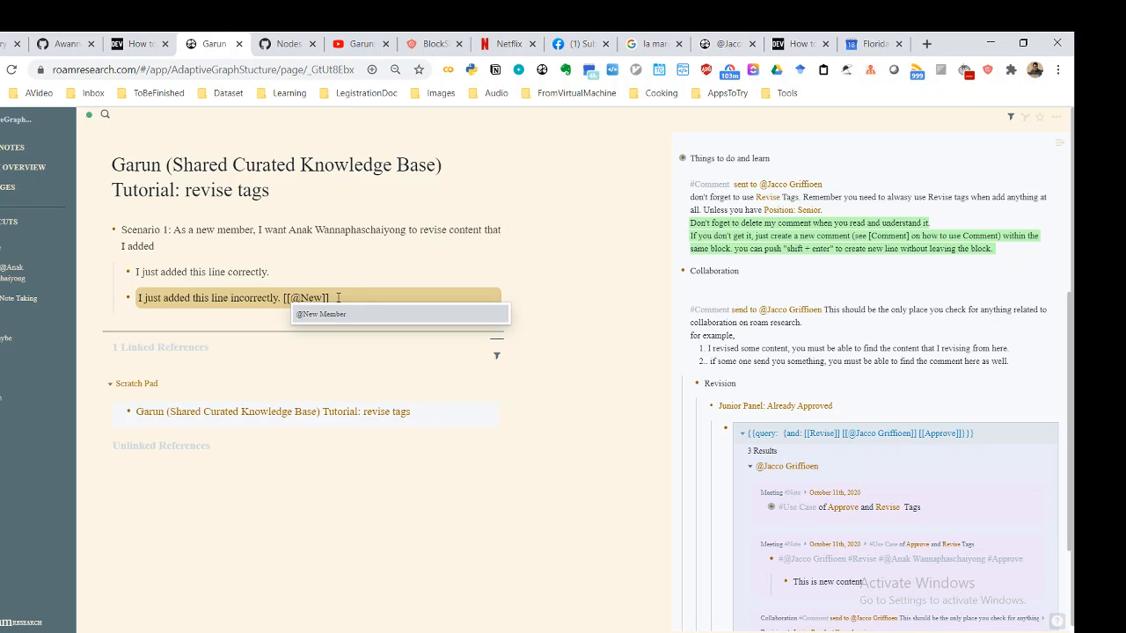
key("Return")
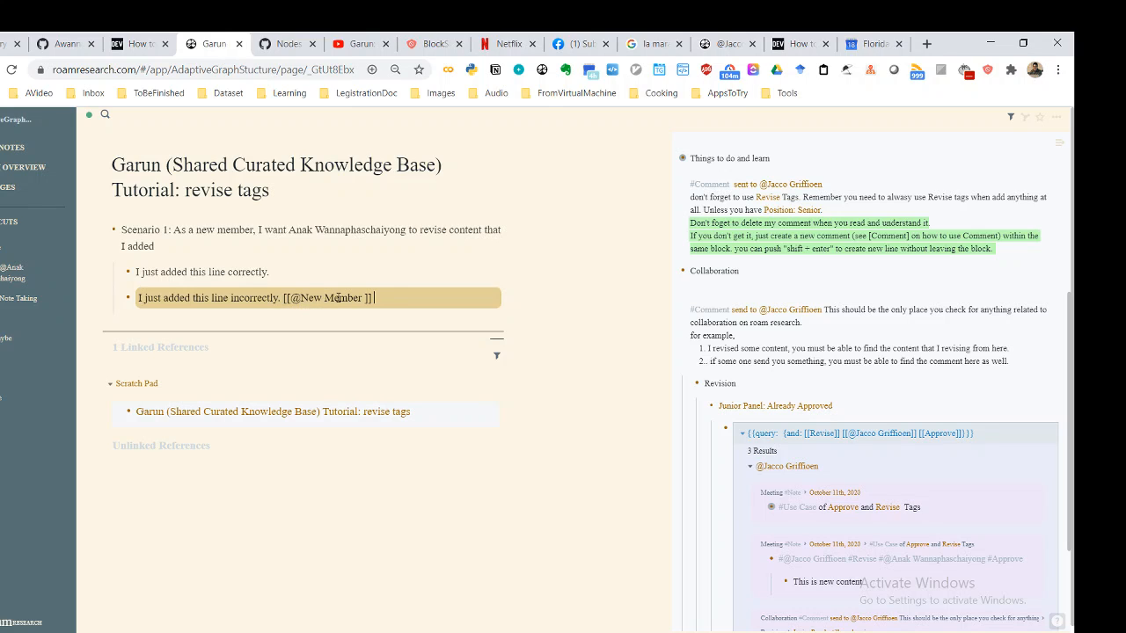
type("[[")
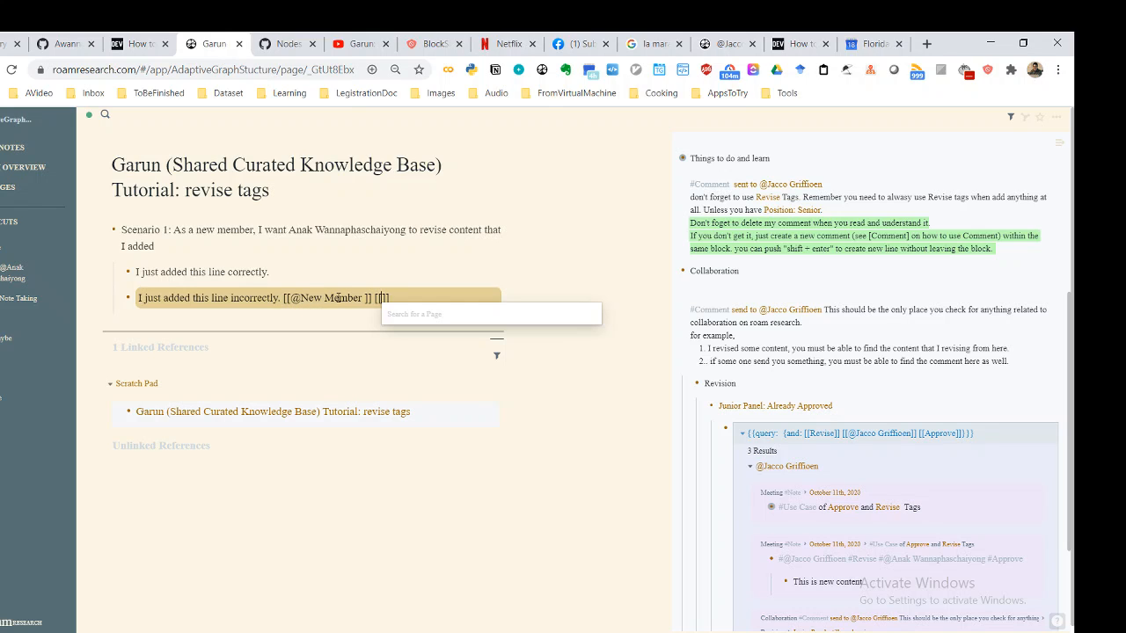
type("Revise")
key("Return")
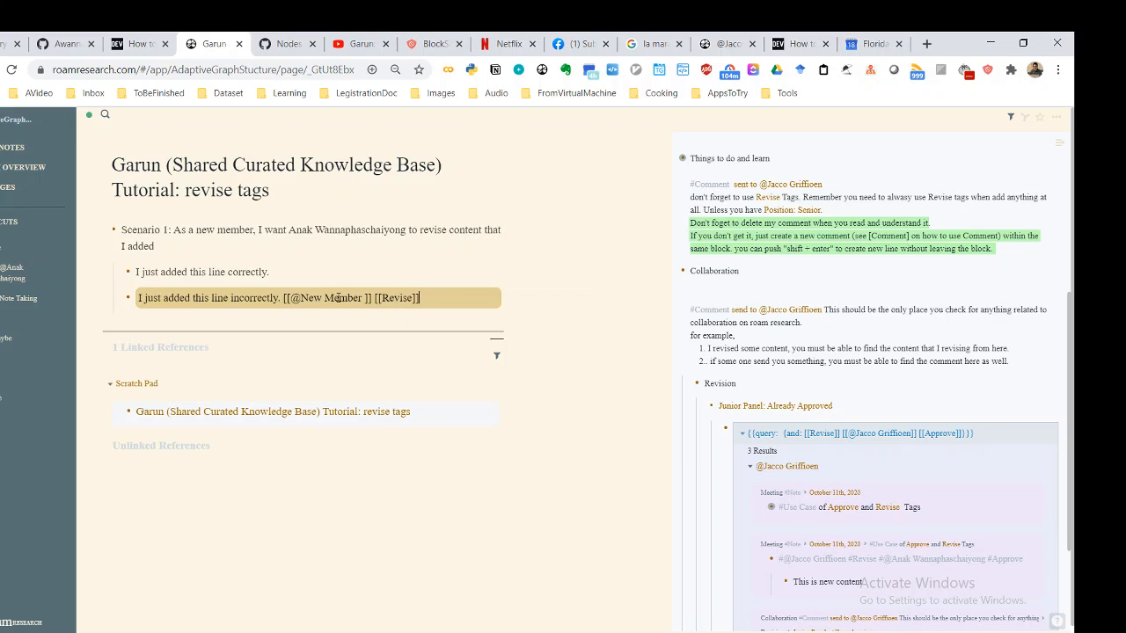
type("[[@Anak")
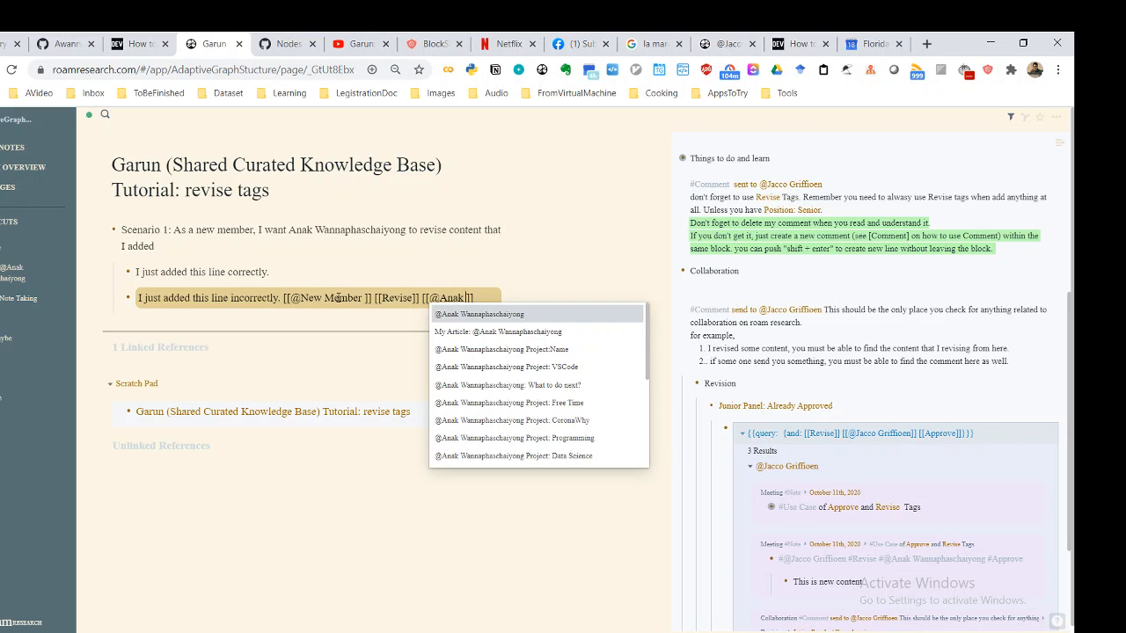
key("Return")
Step: Open the reviewer's page from their tag and start a new paragraph under the incorrect line in the Revision query
key("Left")
key("Left")
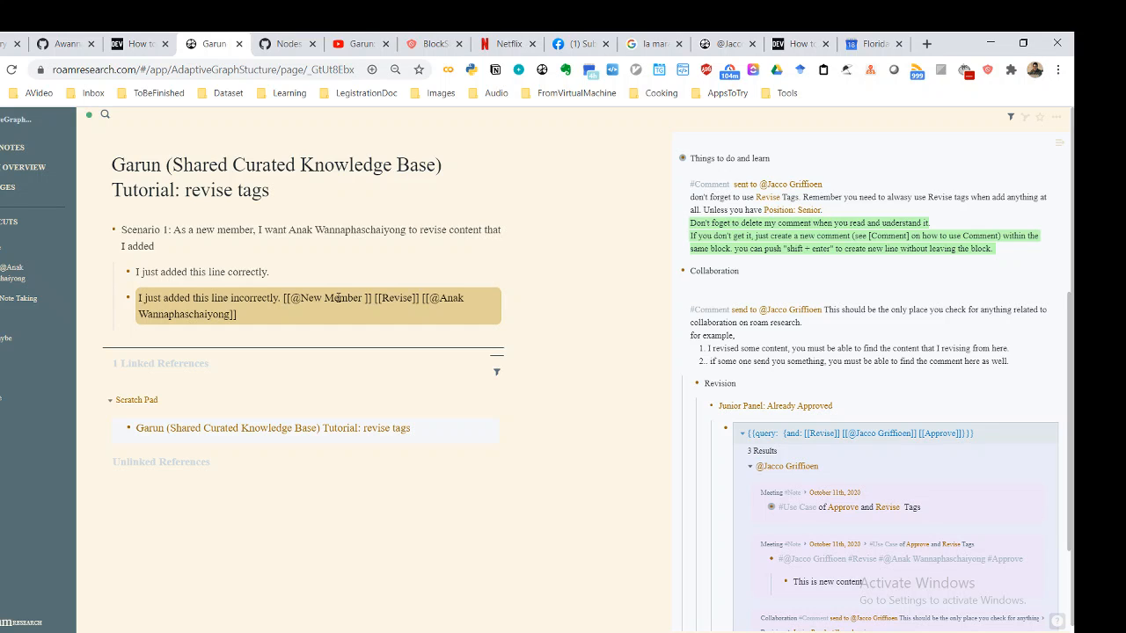
key("ctrl+o")
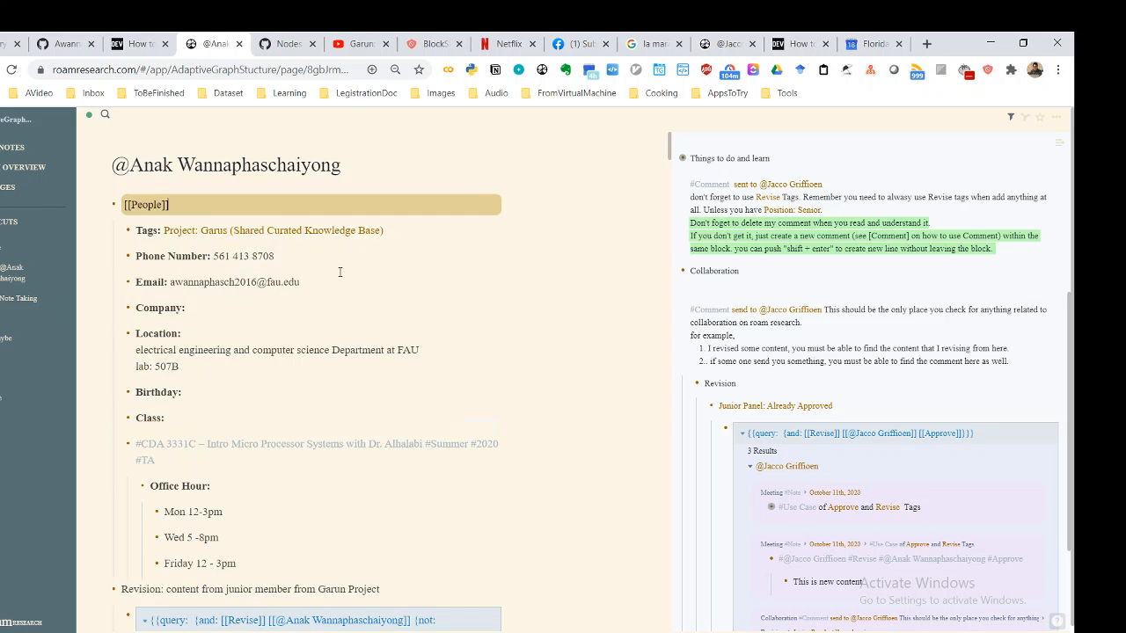
scroll(339, 273, "down", 3)
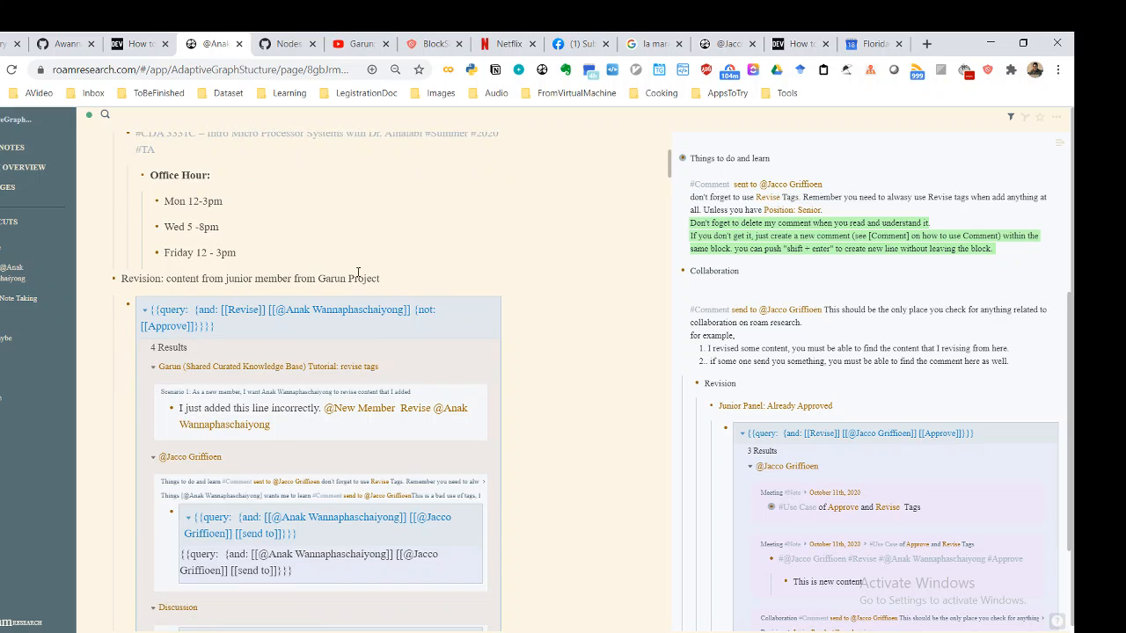
left_click(302, 434)
key("shift+Return")
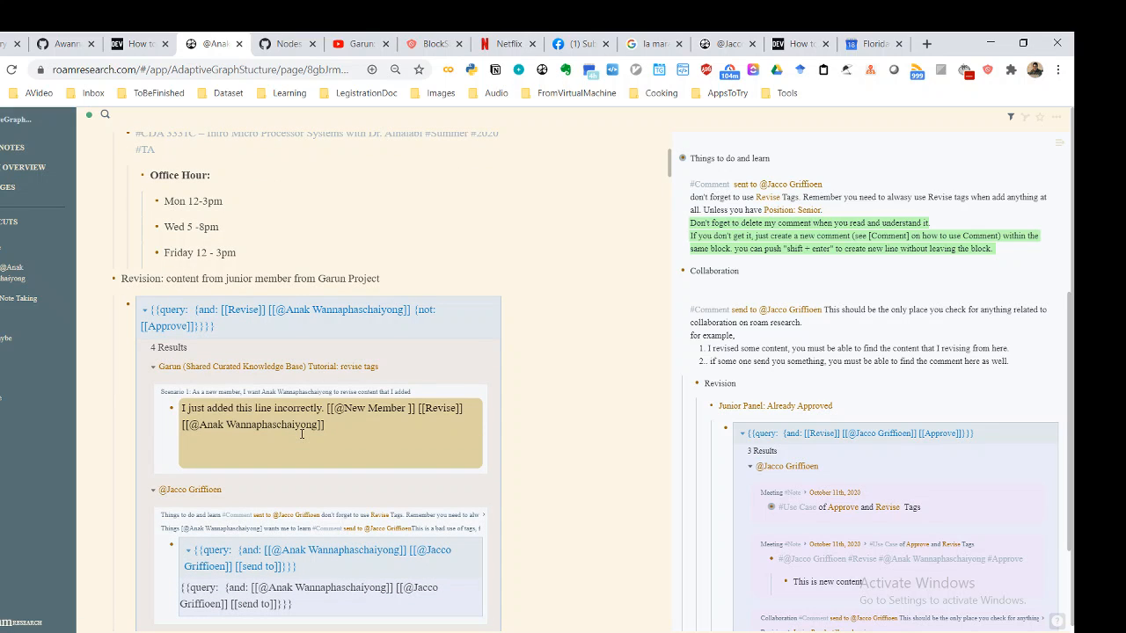
type("#Comment")
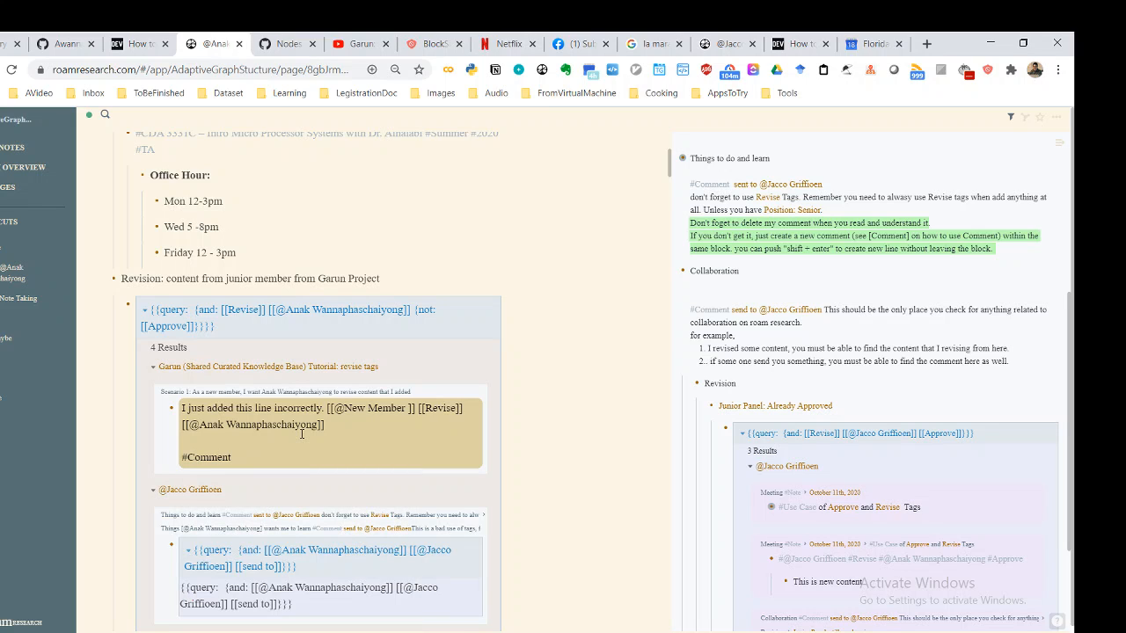
key("shift+Home")
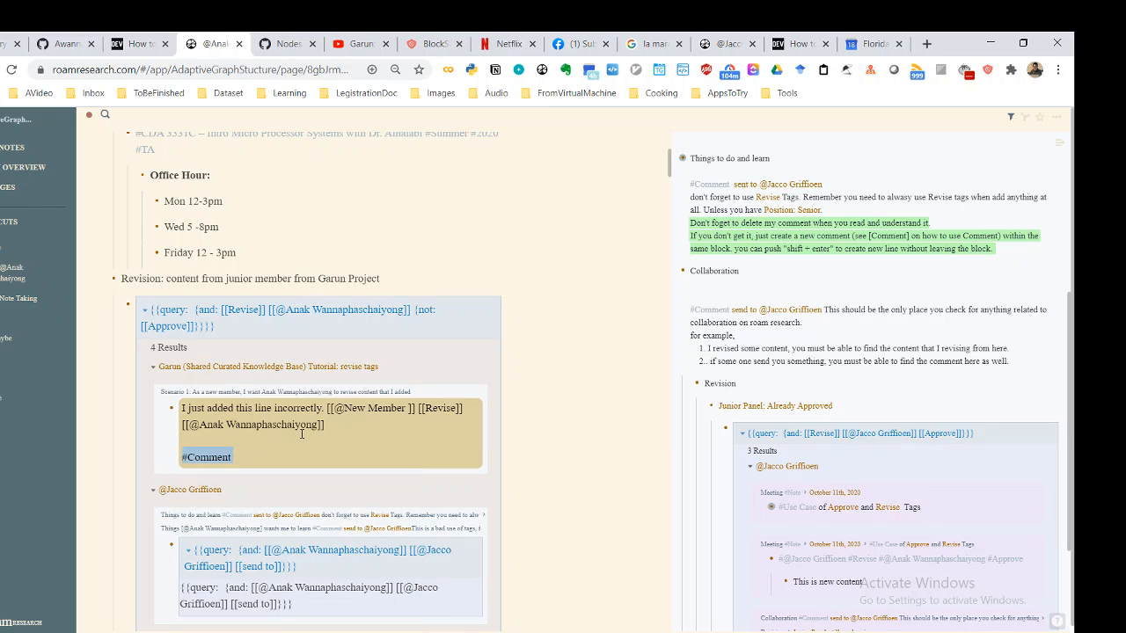
key("End")
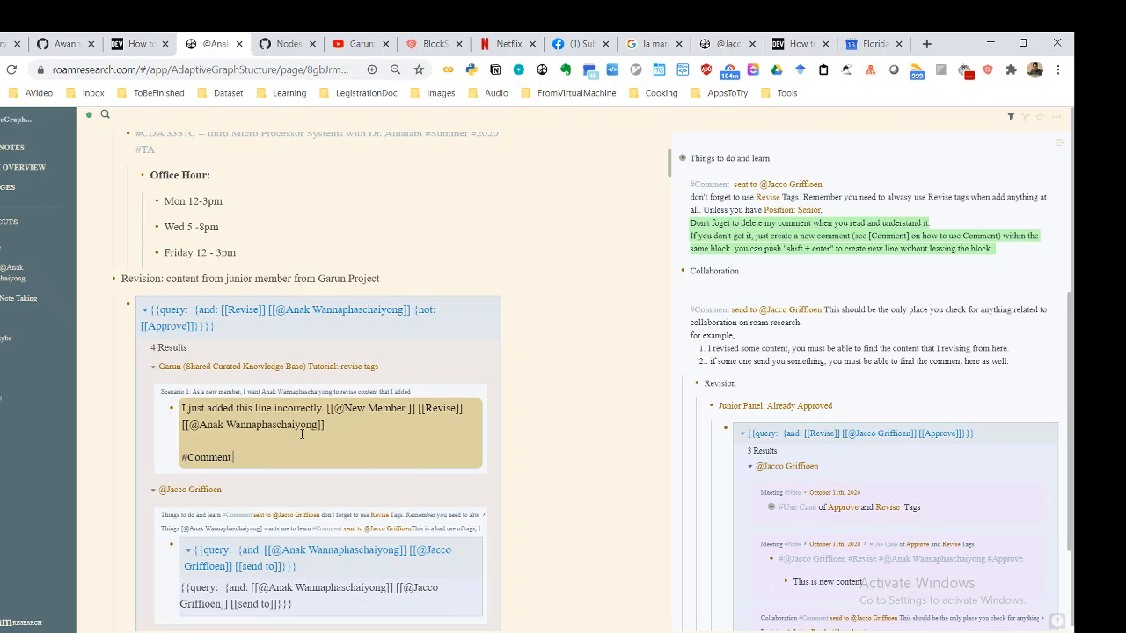
type("[[")
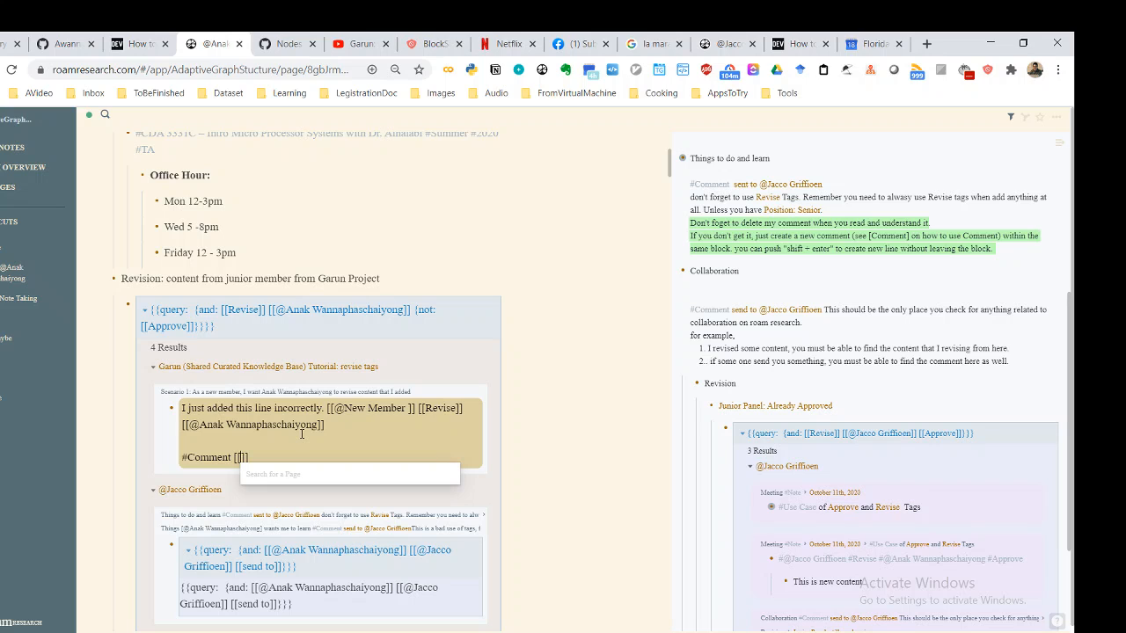
key("shift+Home")
key("BackSpace")
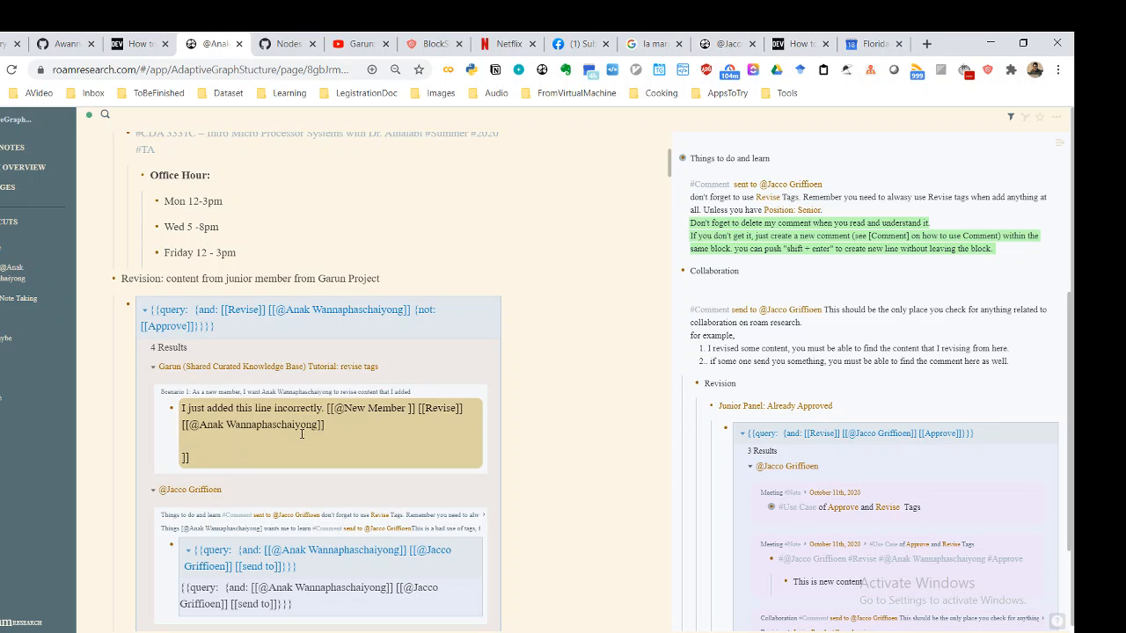
type("[[ends")
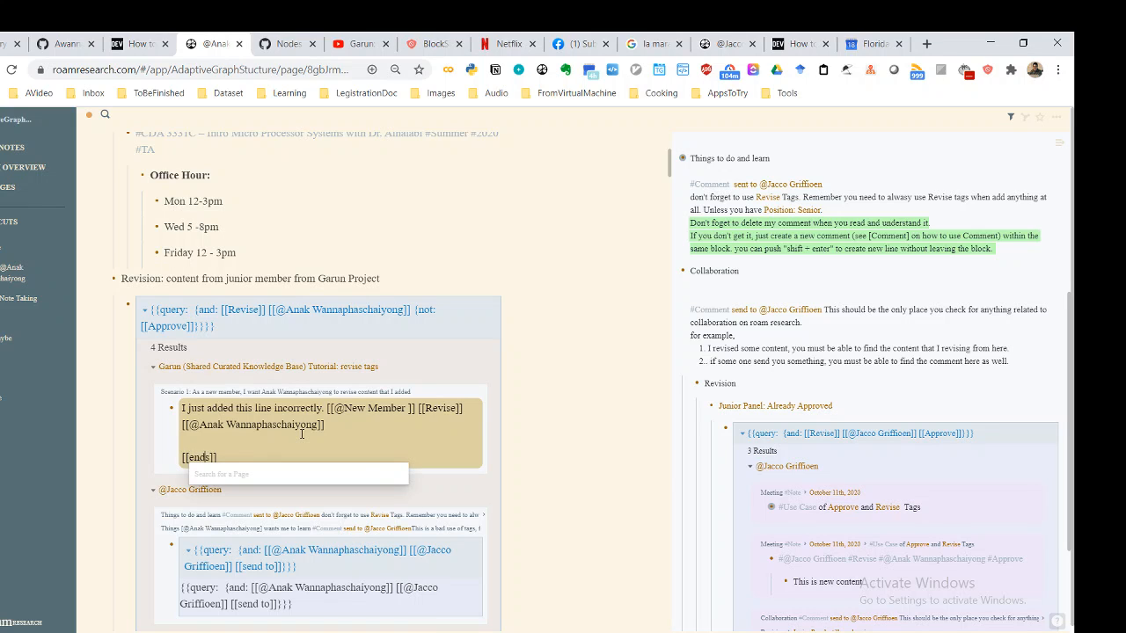
key("BackSpace")
key("BackSpace")
key("BackSpace")
type("et")
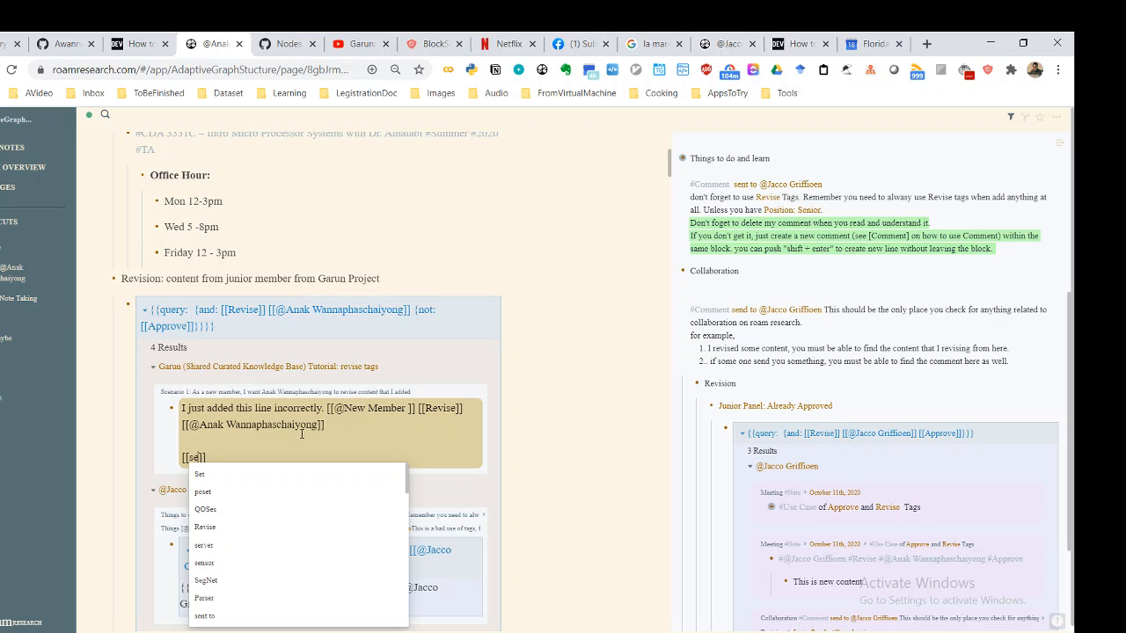
key("BackSpace")
key("BackSpace")
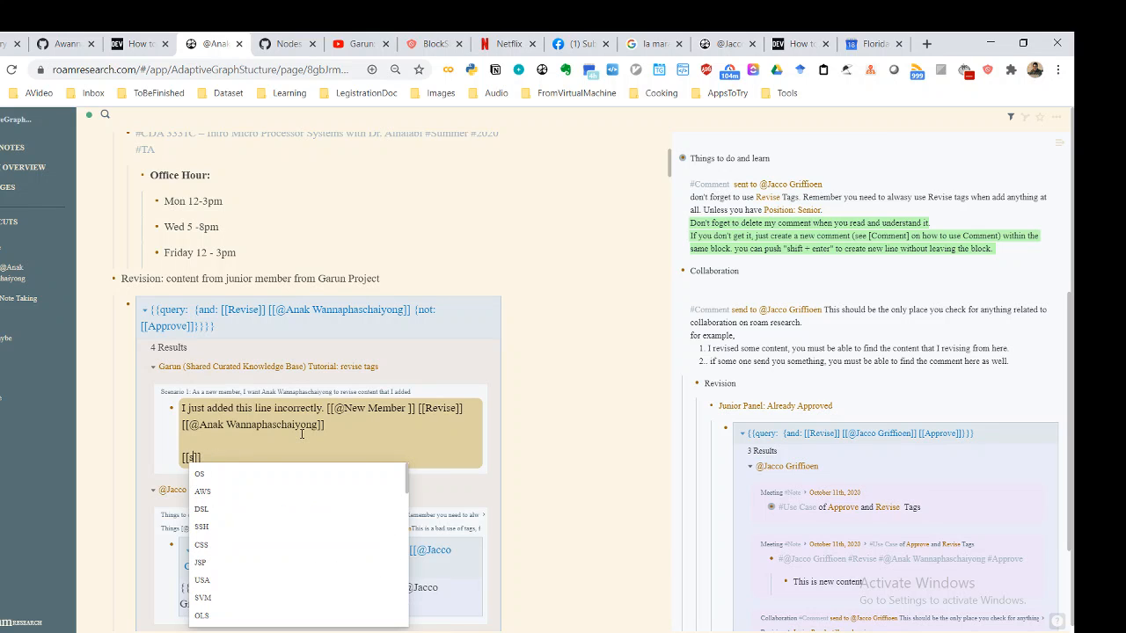
type("ent to")
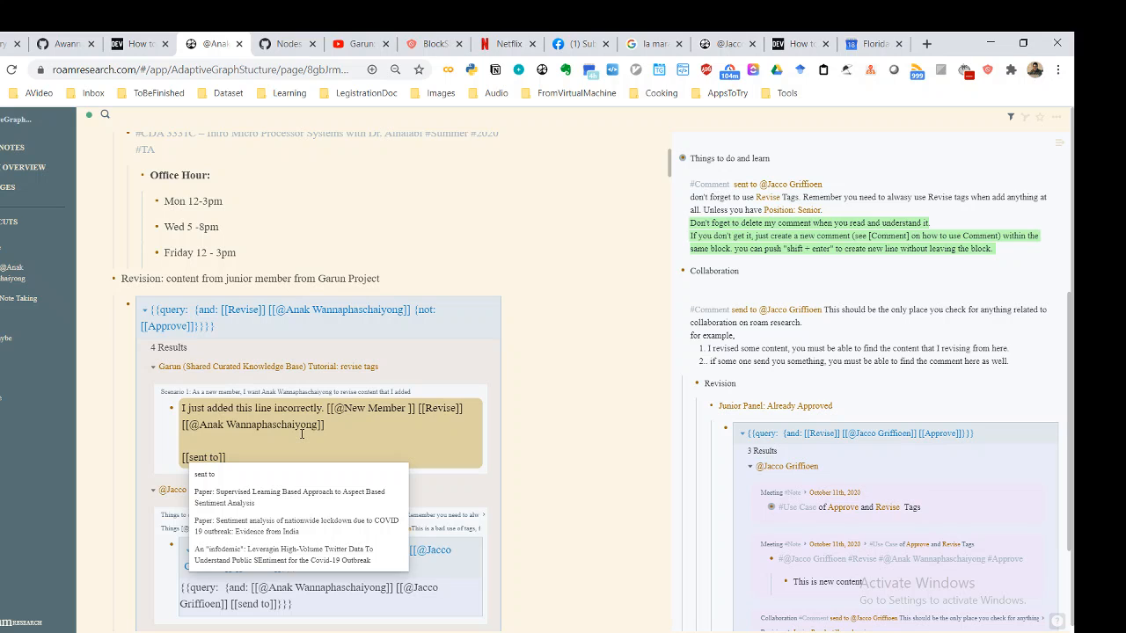
key("End")
type("[[")
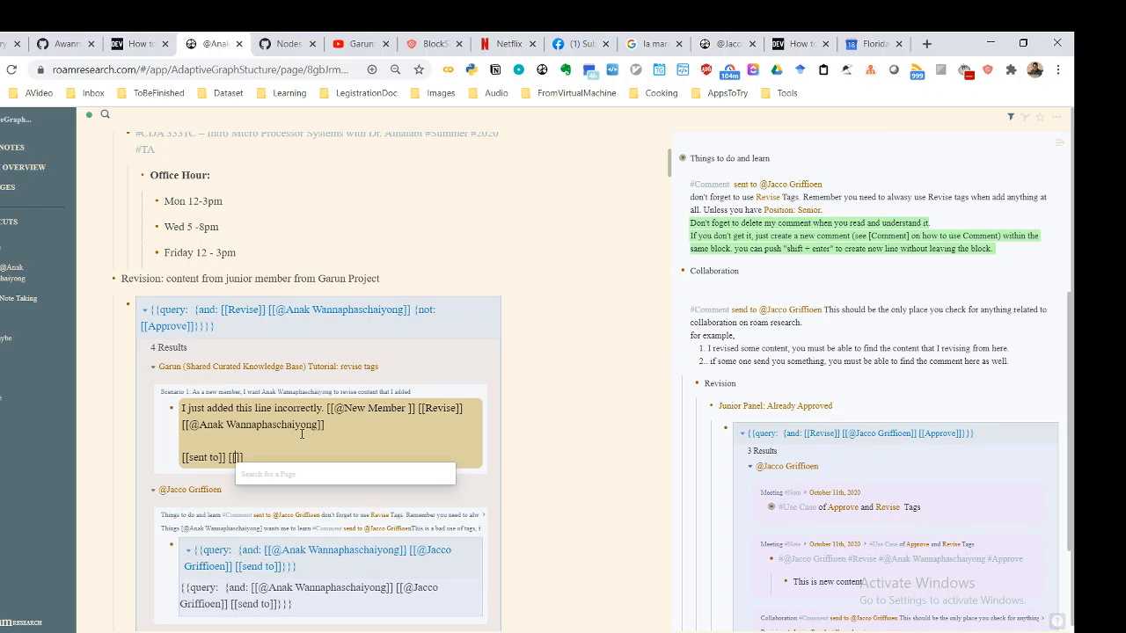
type("@new")
key("Return")
Step: Insert a "Comment" page tag in front of the "sent to" tag
type("@C")
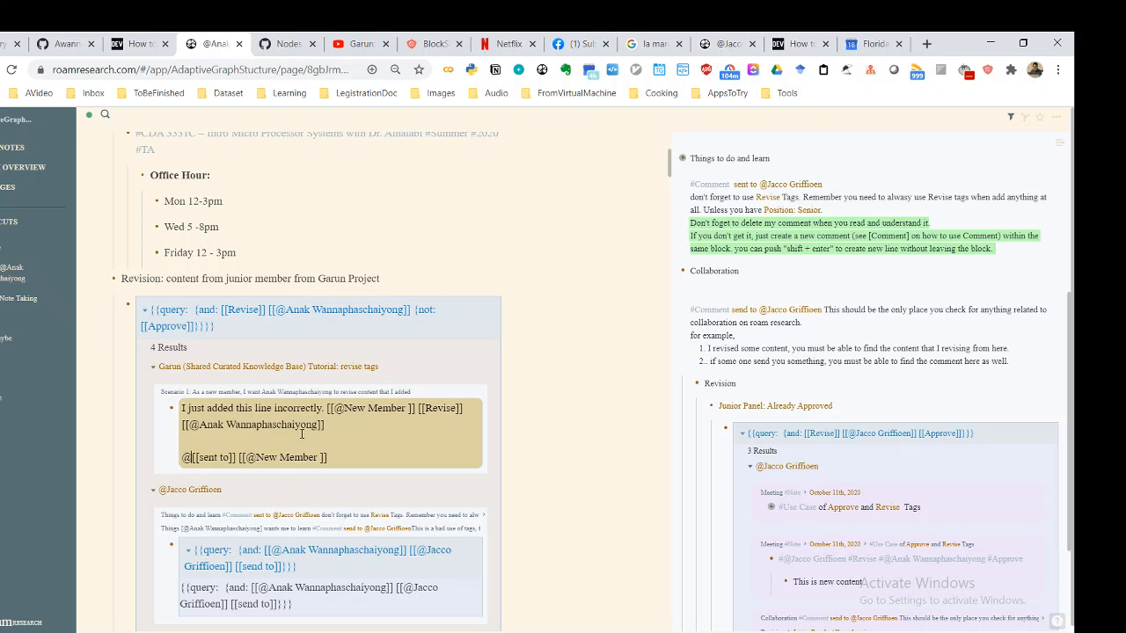
key("BackSpace")
key("BackSpace")
type("[[Comment")
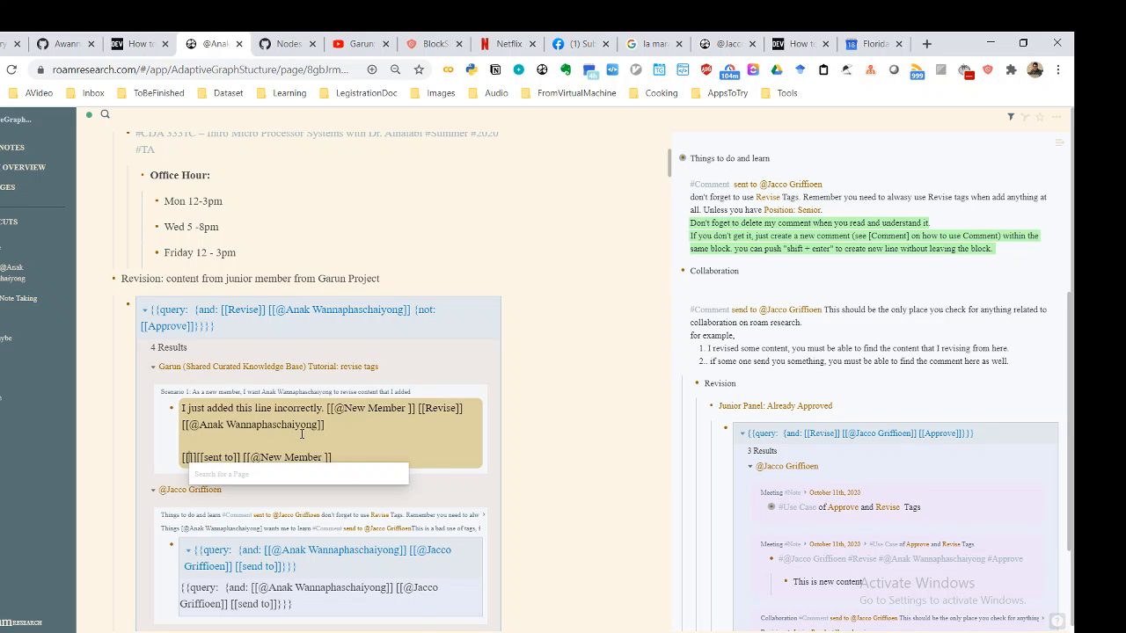
key("Return")
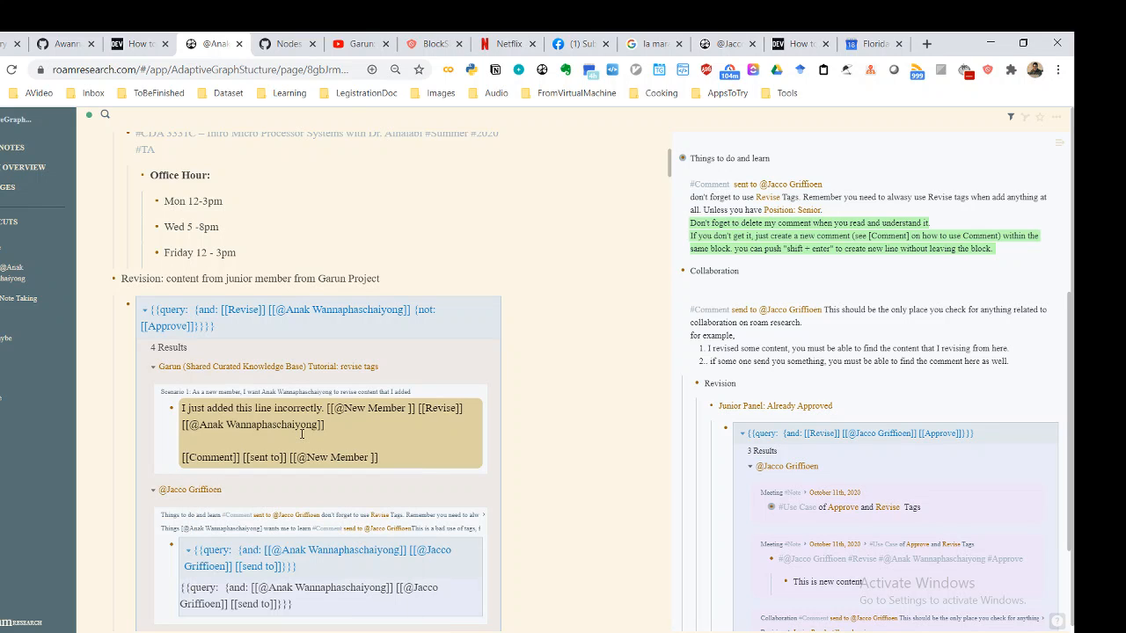
key("shift+End")
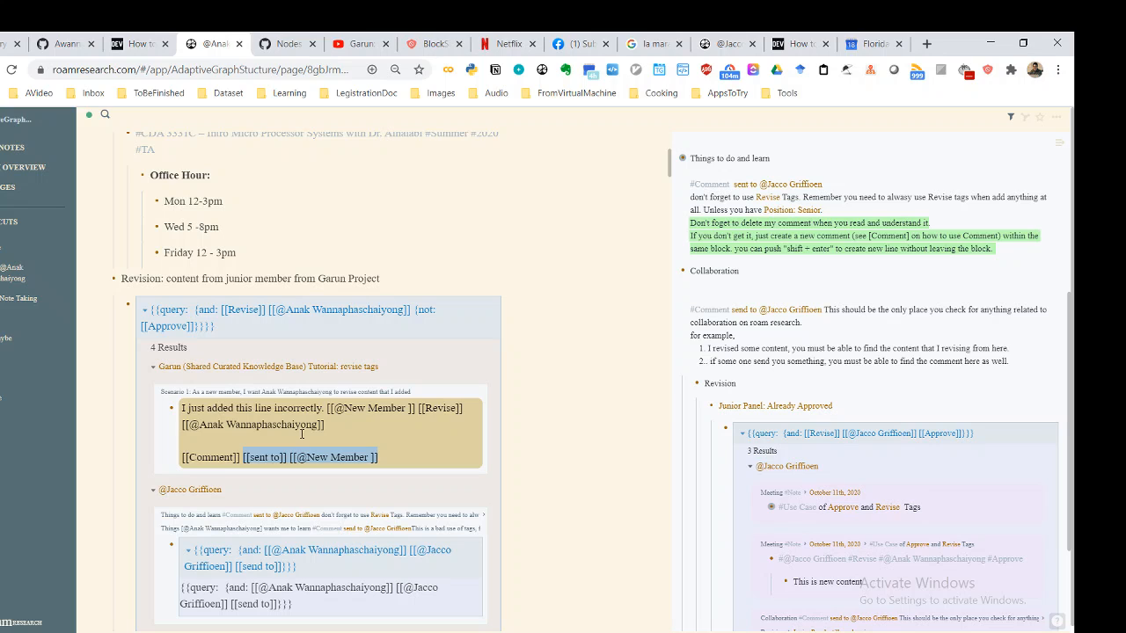
key("Home")
key("ctrl+shift+Right")
key("ctrl+shift+Right")
key("ctrl+shift+Right")
key("ctrl+shift+Right")
key("ctrl+shift+Left")
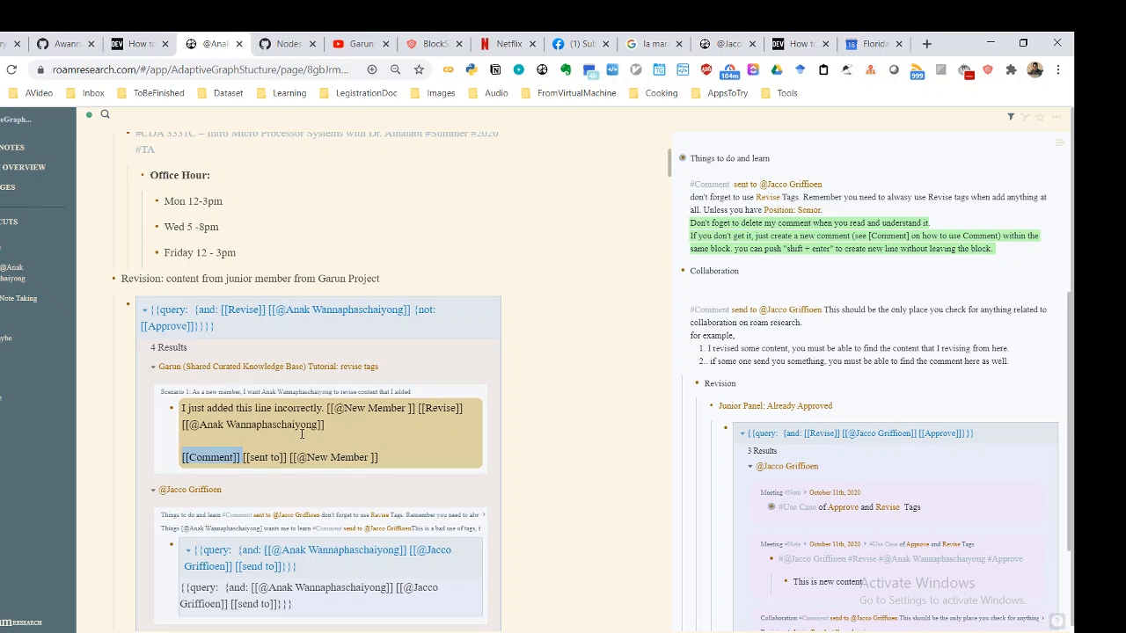
key("End")
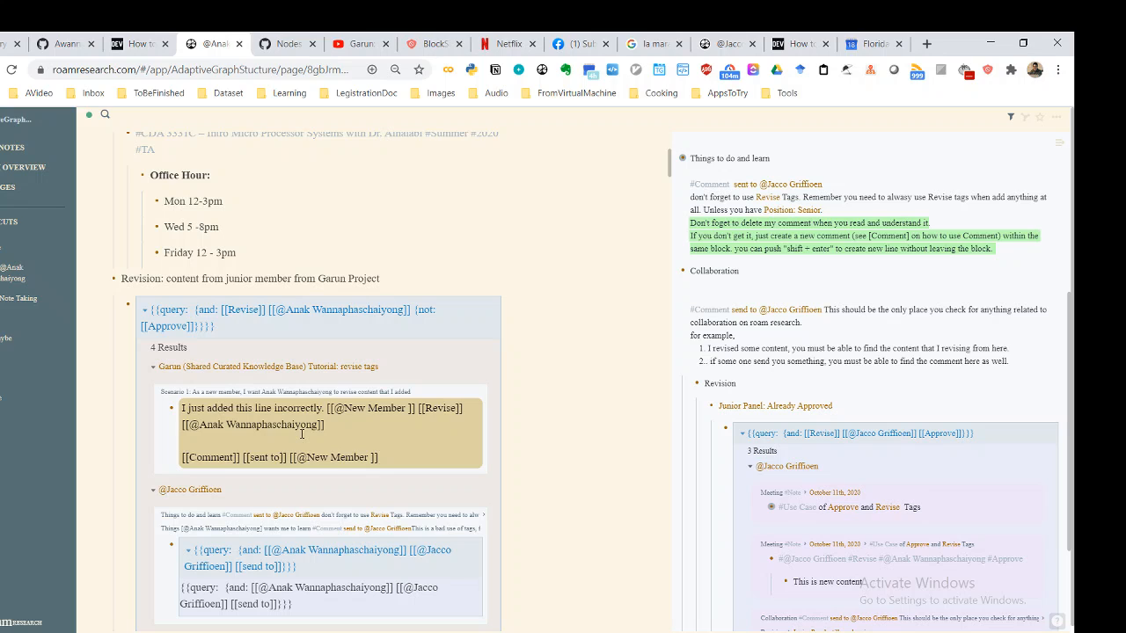
type("please fix the following. s")
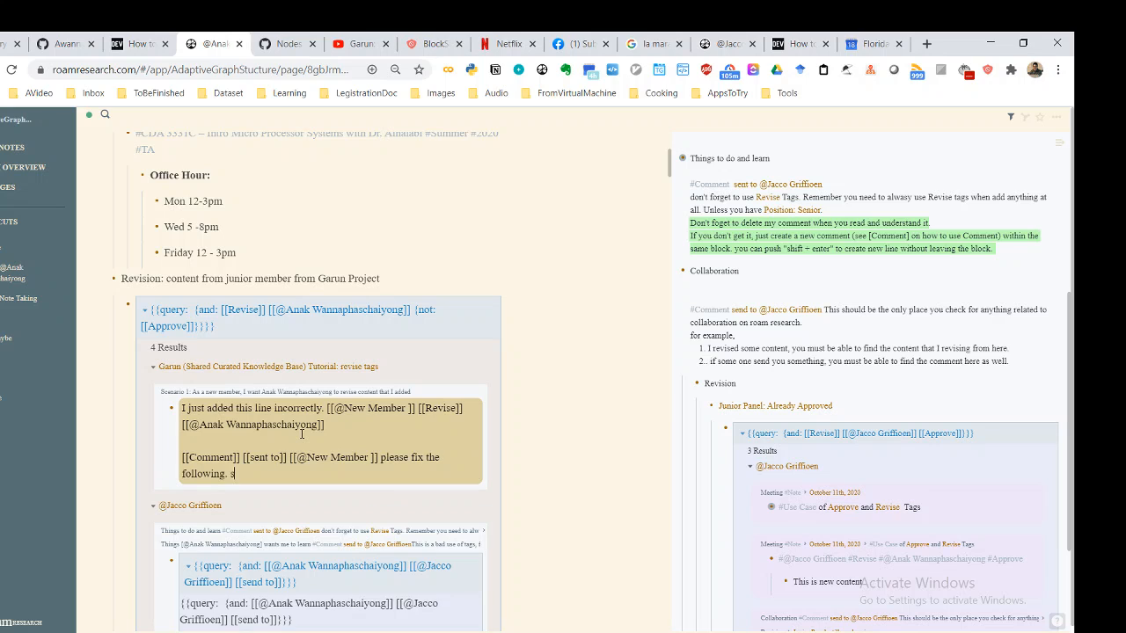
type("o I can approve it.")
left_click(507, 450)
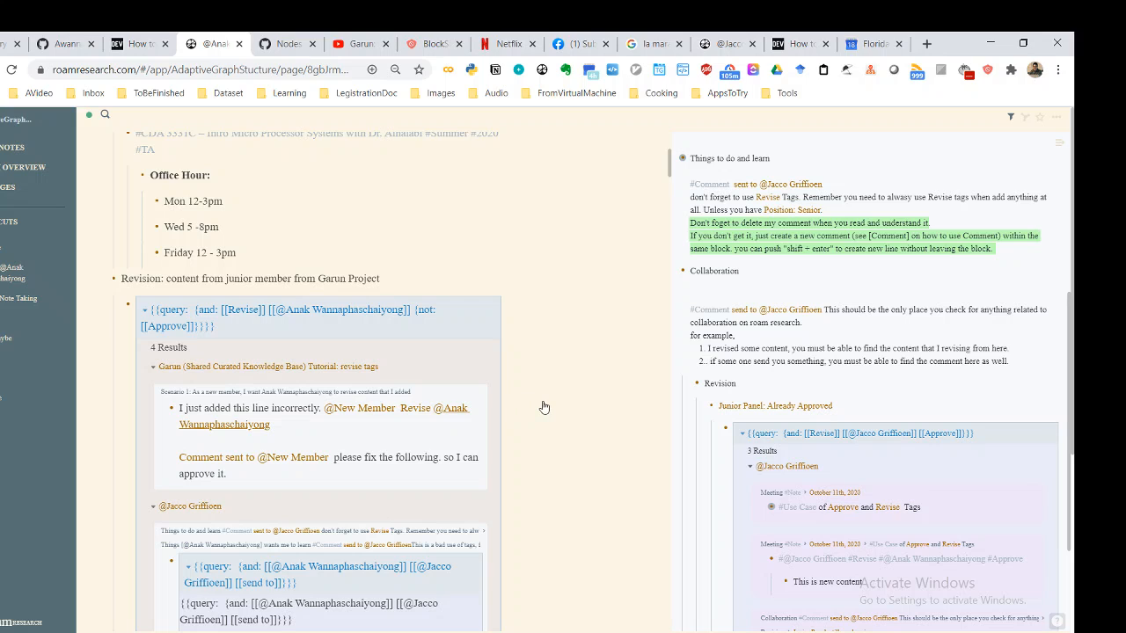
scroll(528, 373, "down", 1)
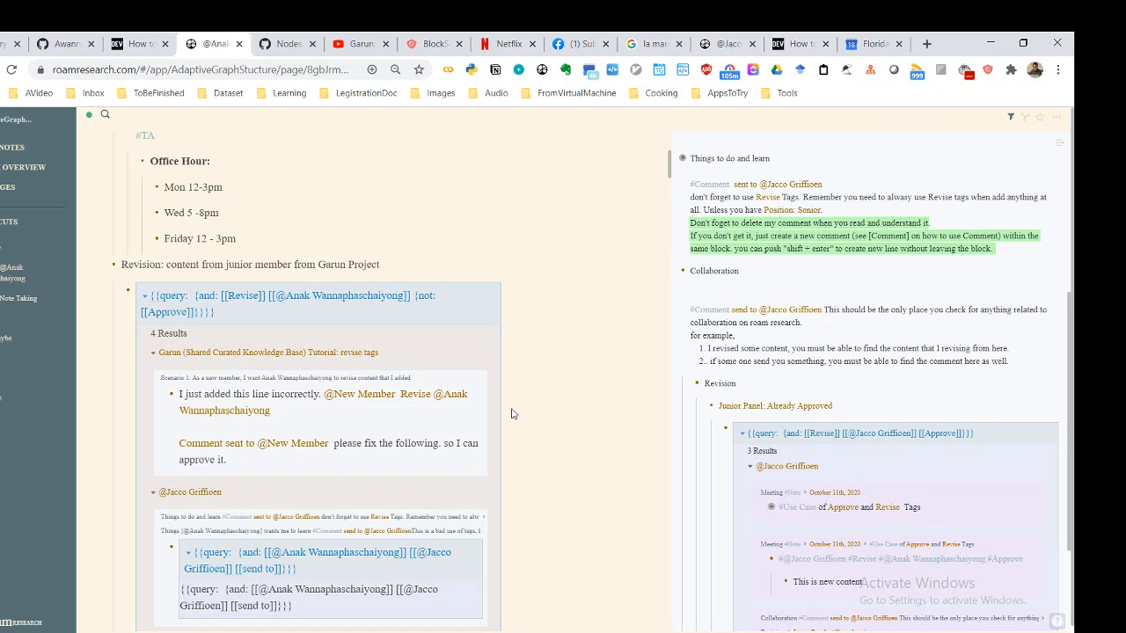
left_click(370, 394)
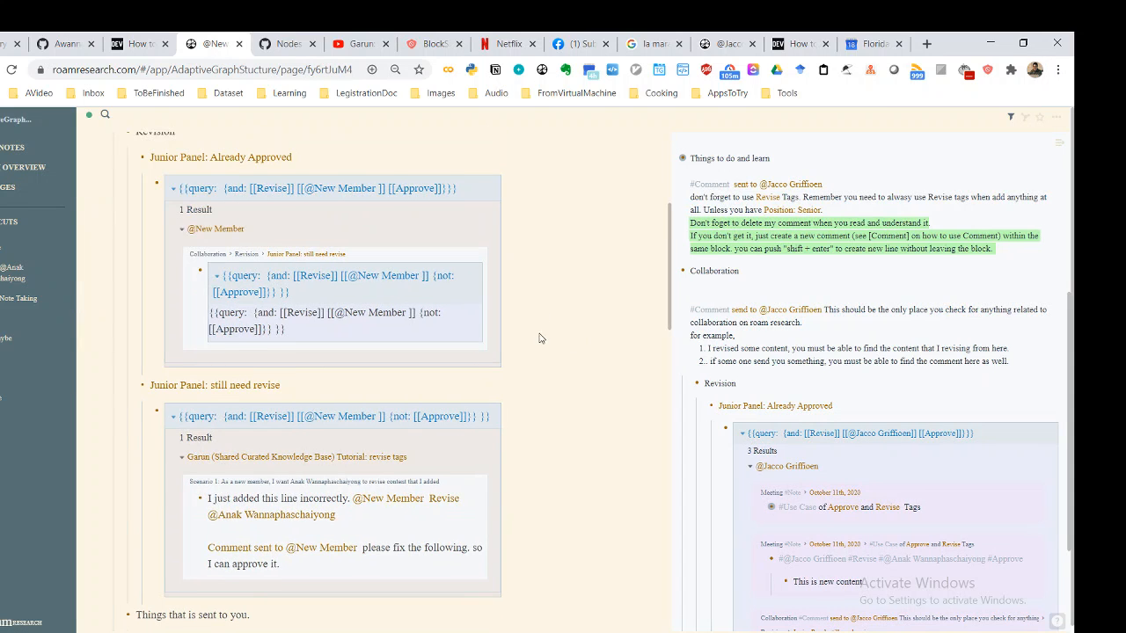
scroll(501, 445, "down", 1)
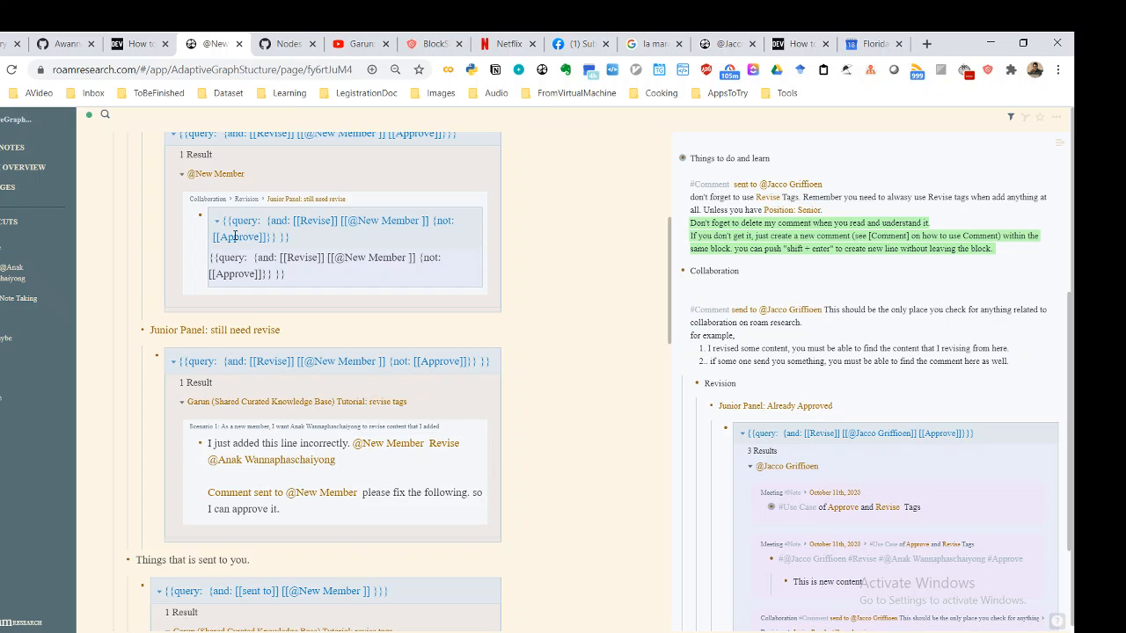
scroll(245, 405, "up", 1)
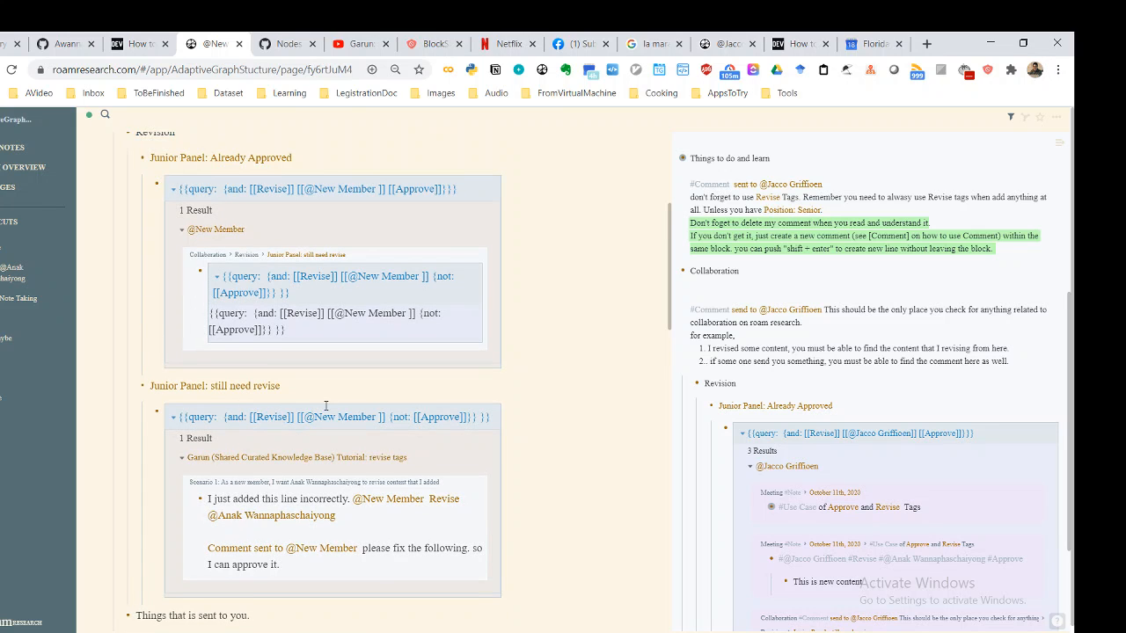
scroll(327, 401, "down", 1)
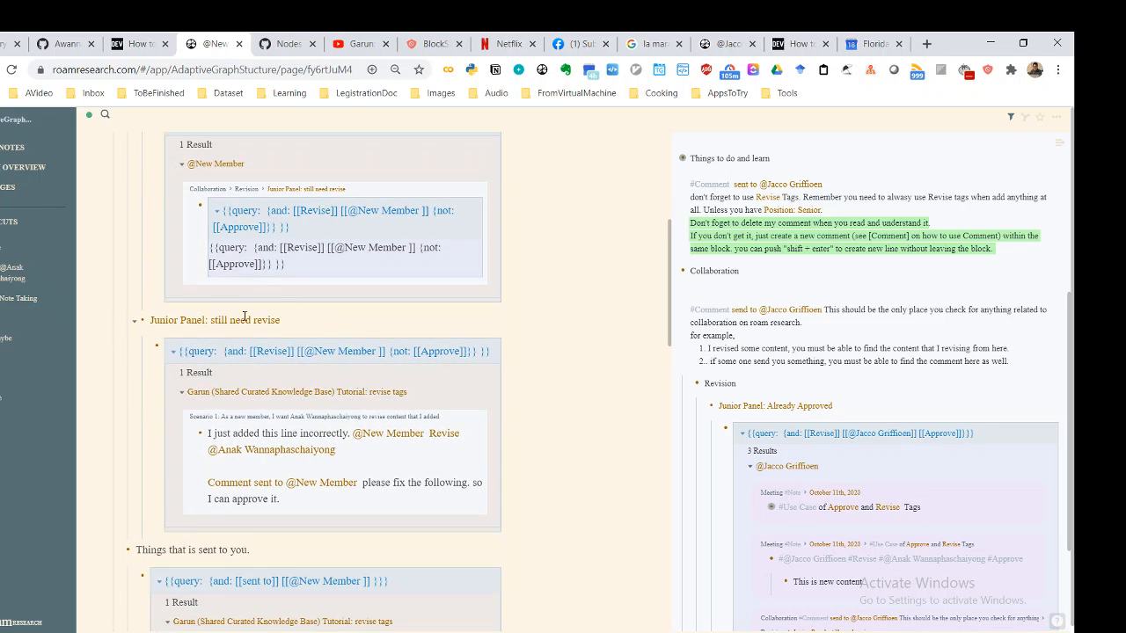
scroll(475, 392, "down", 1)
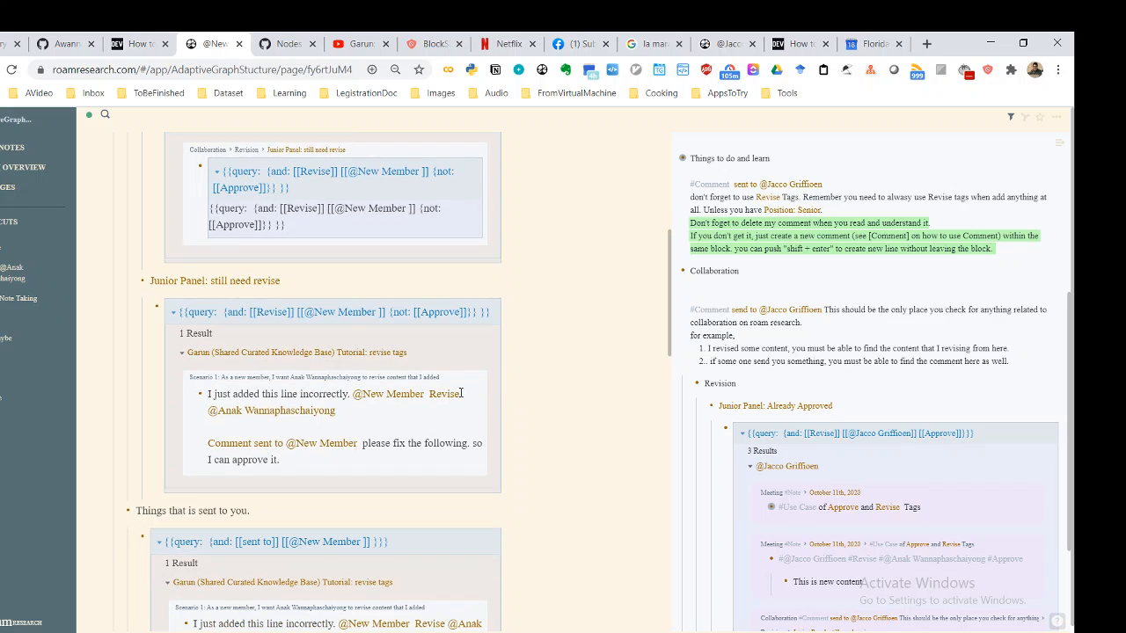
left_click(289, 460)
left_click_drag(289, 460, 210, 443)
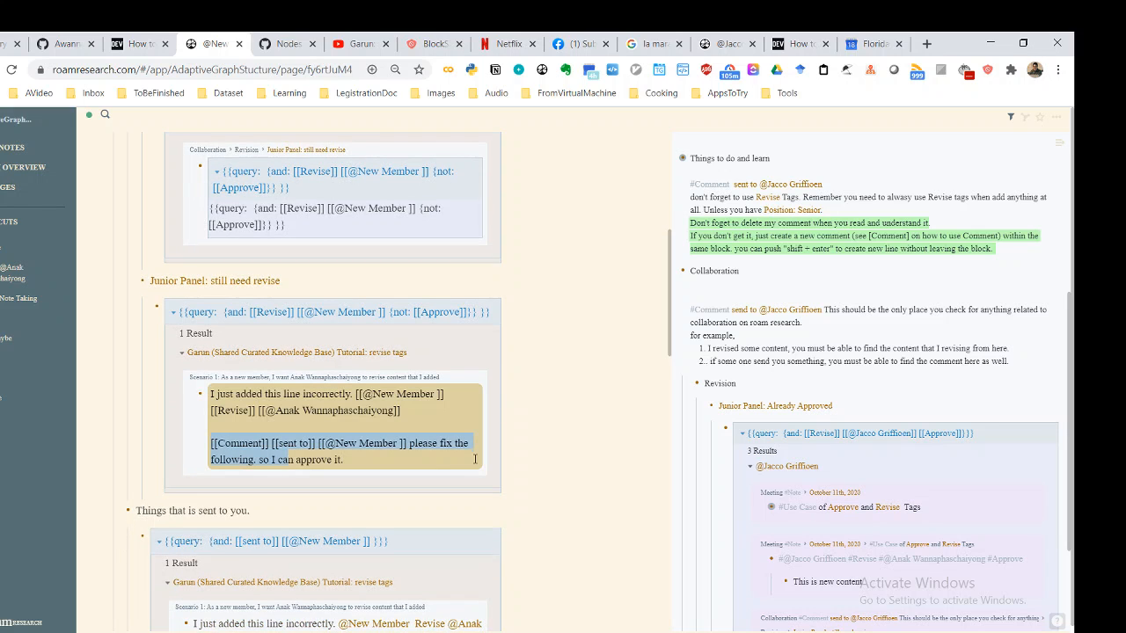
Step: Examine the "Things that is sent to you" query against the "still need revise" query, highlighting the reviewer's comment in the sent-to result
left_click(417, 460)
scroll(416, 459, "down", 3)
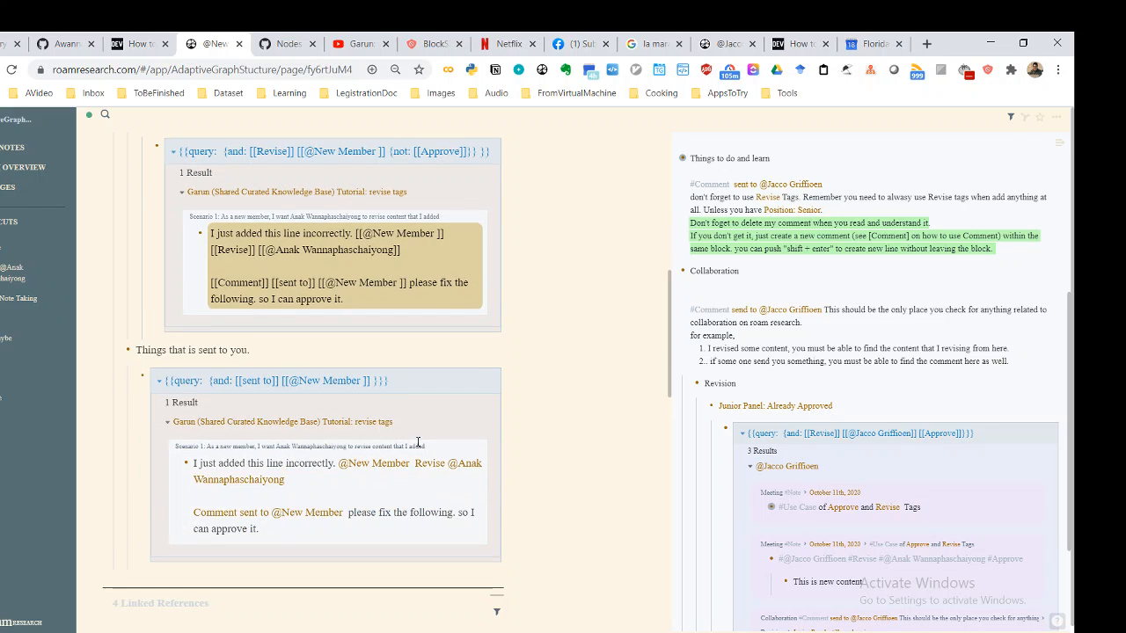
scroll(427, 379, "up", 1)
scroll(427, 379, "down", 2)
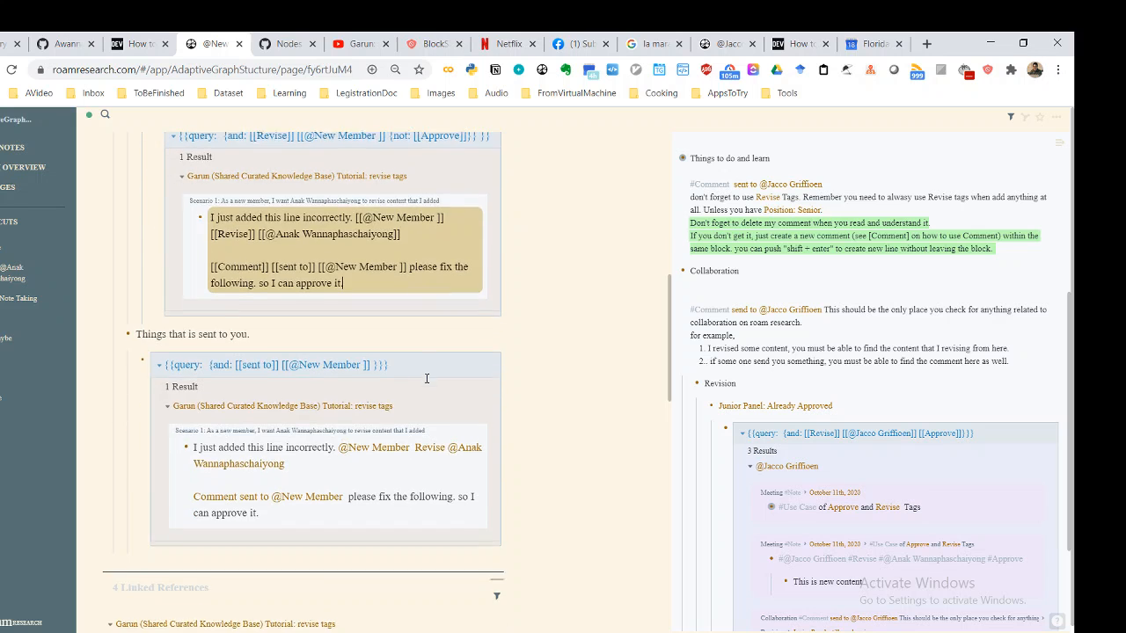
left_click(380, 492)
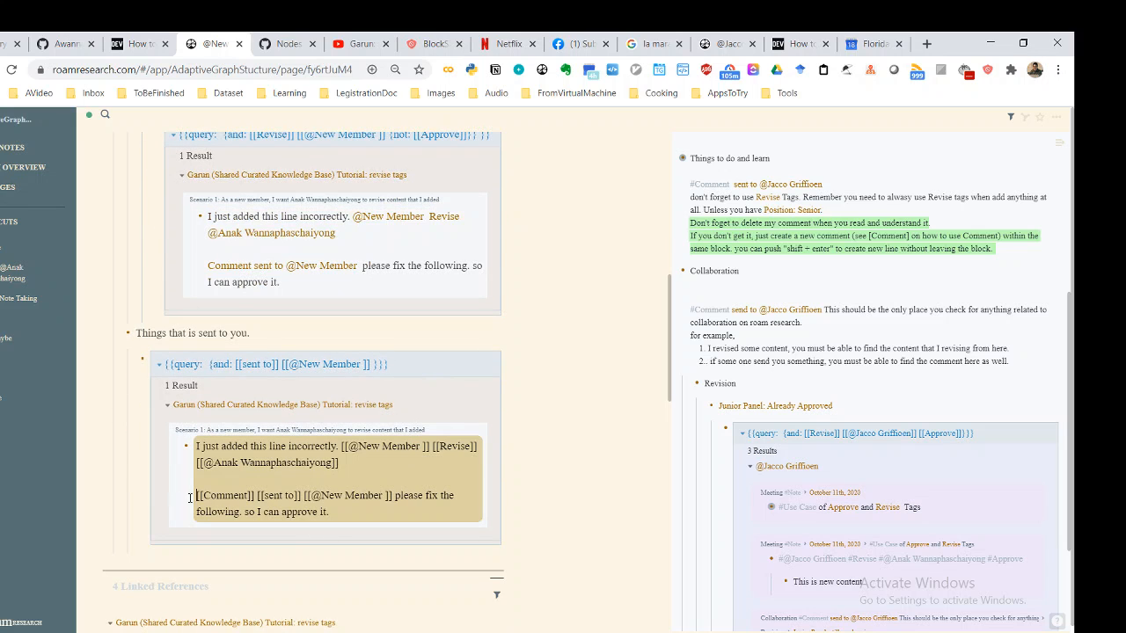
scroll(380, 496, "up", 1)
scroll(380, 496, "up", 2)
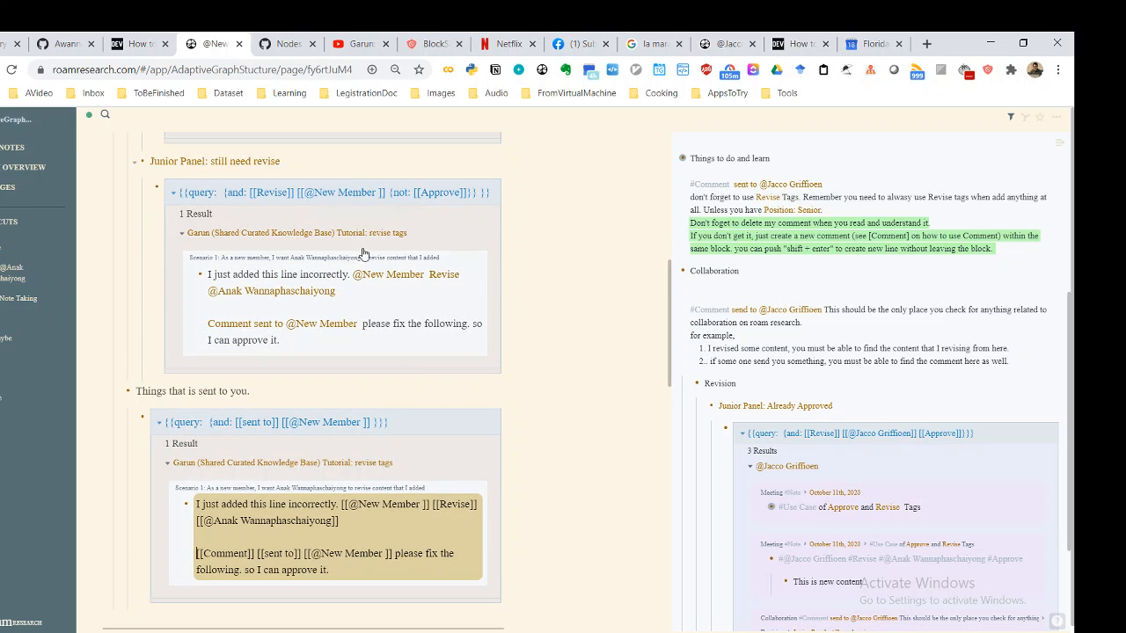
scroll(516, 425, "down", 2)
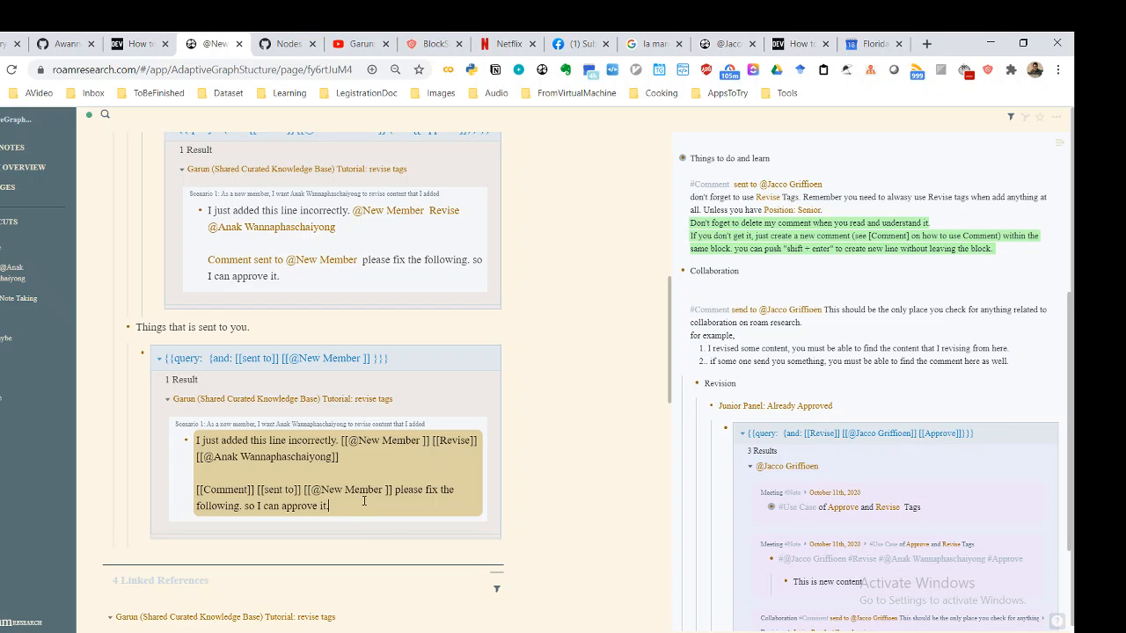
triple_click(364, 500)
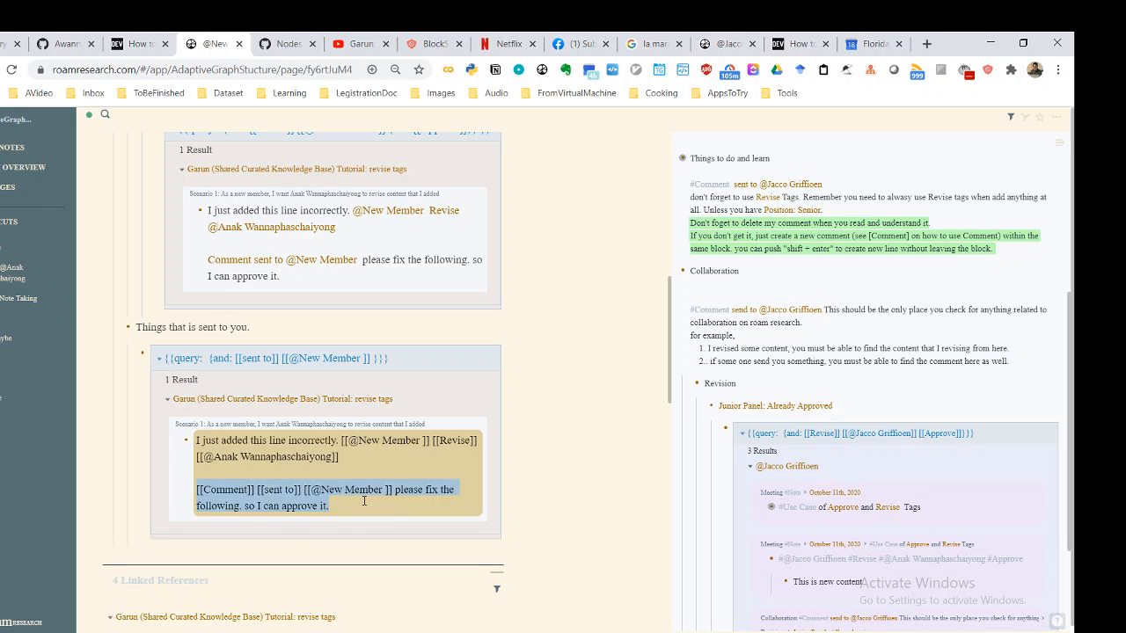
Step: Insert "Fix it." after "I just added this line incorrectly." in the block under "Things that is sent to you"
key("Up")
key("Up")
key("Up")
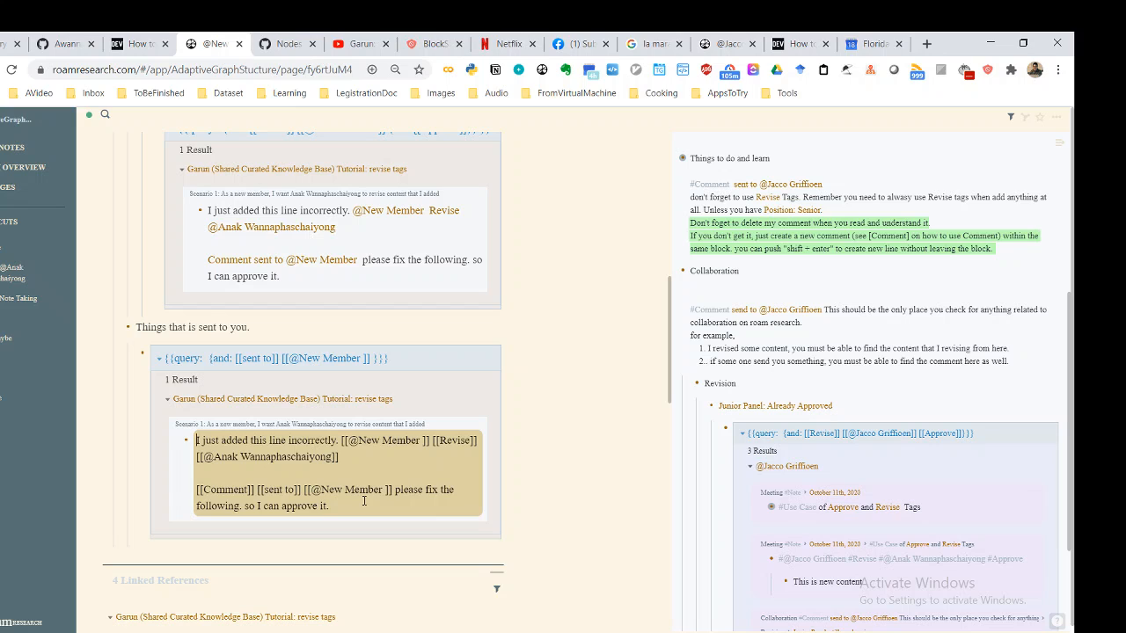
key("ctrl+Right")
key("ctrl+Right")
key("ctrl+Right")
key("ctrl+Right")
key("ctrl+Right")
key("ctrl+Right")
type("Fix it")
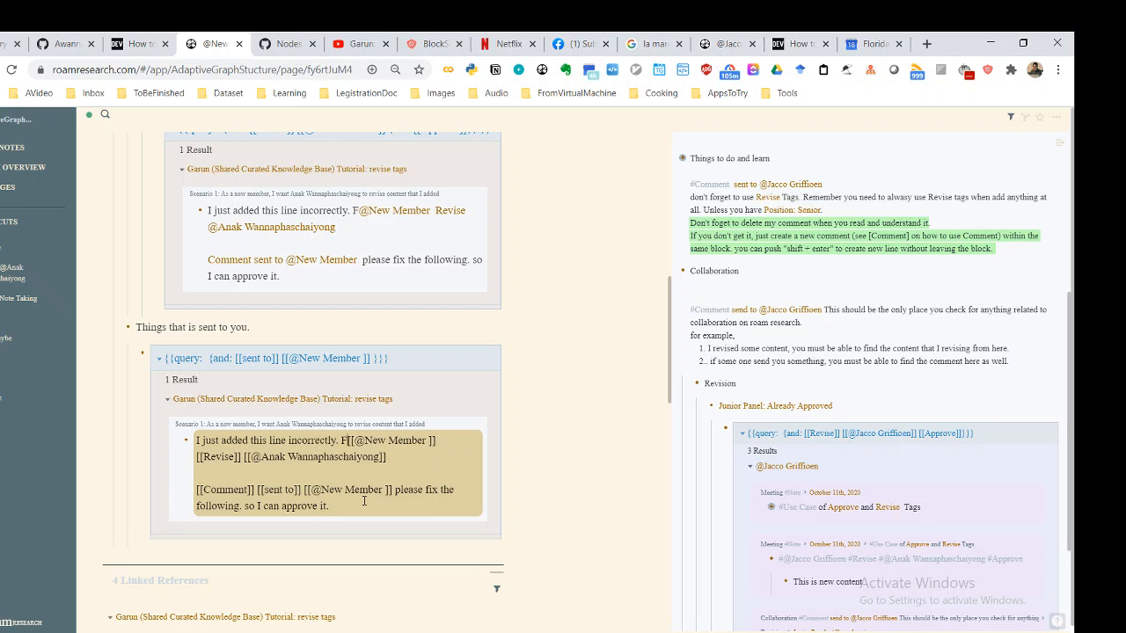
type(".")
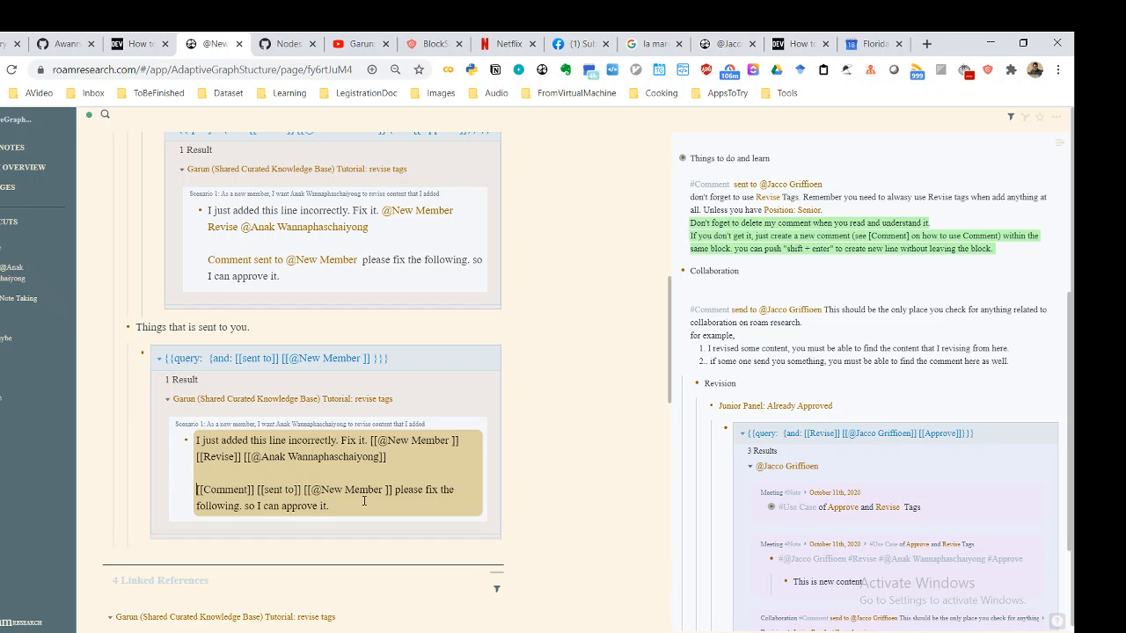
Step: Delete the reviewer's comment paragraph from the corrected block
key("shift+Down")
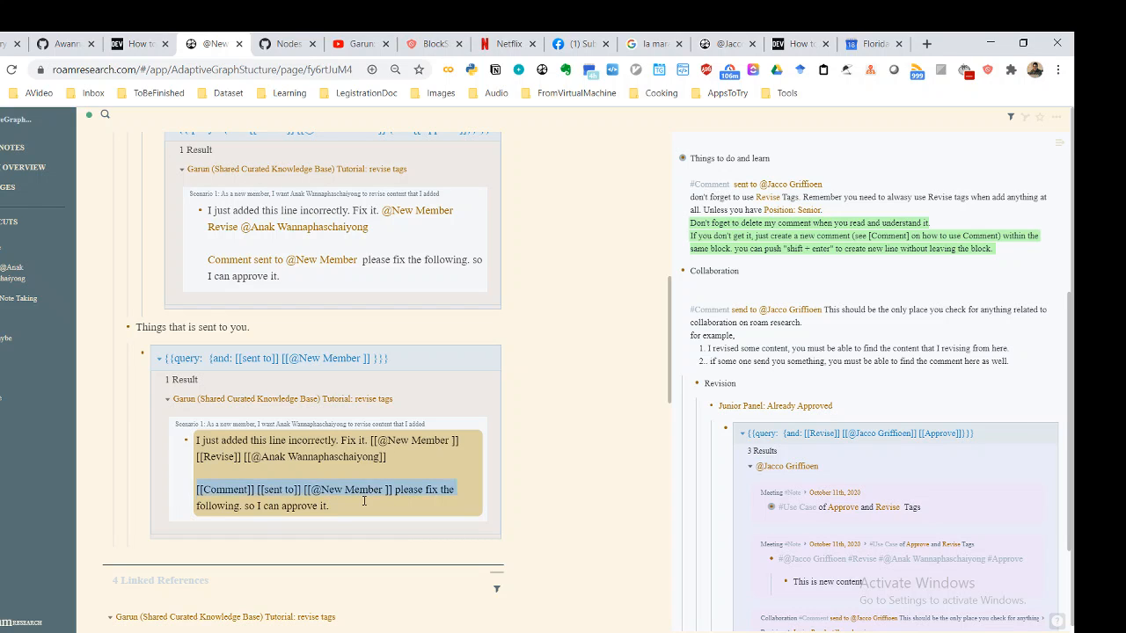
key("shift+End")
key("BackSpace")
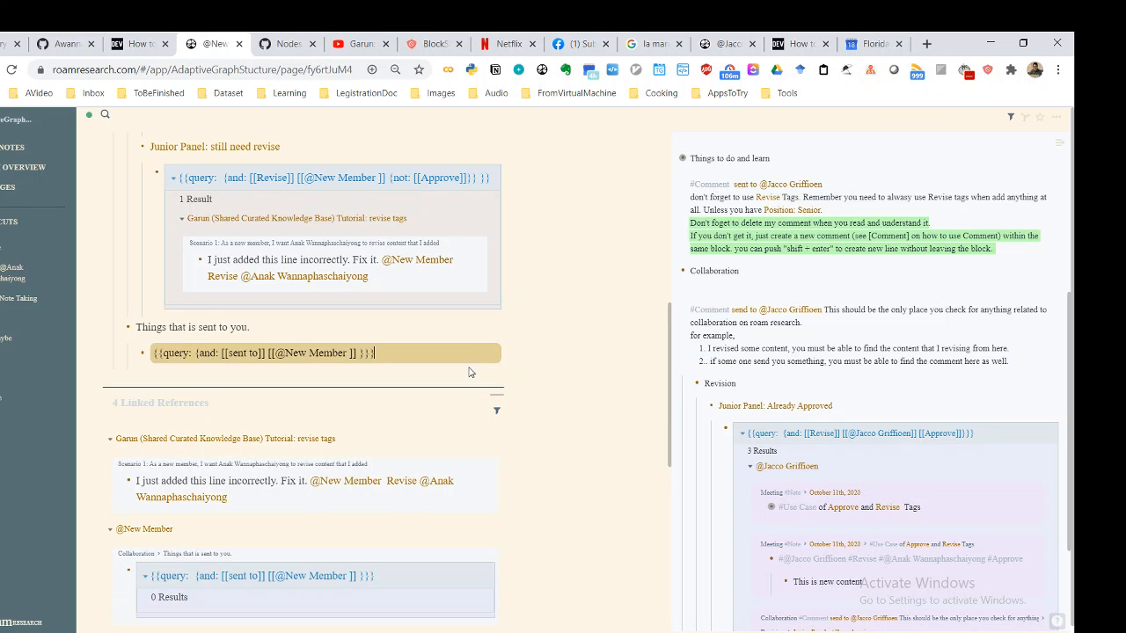
Step: Open the reviewer's page and add an "Approve" page tag at the end of the new member's corrected line
key("ctrl+u")
key("Up")
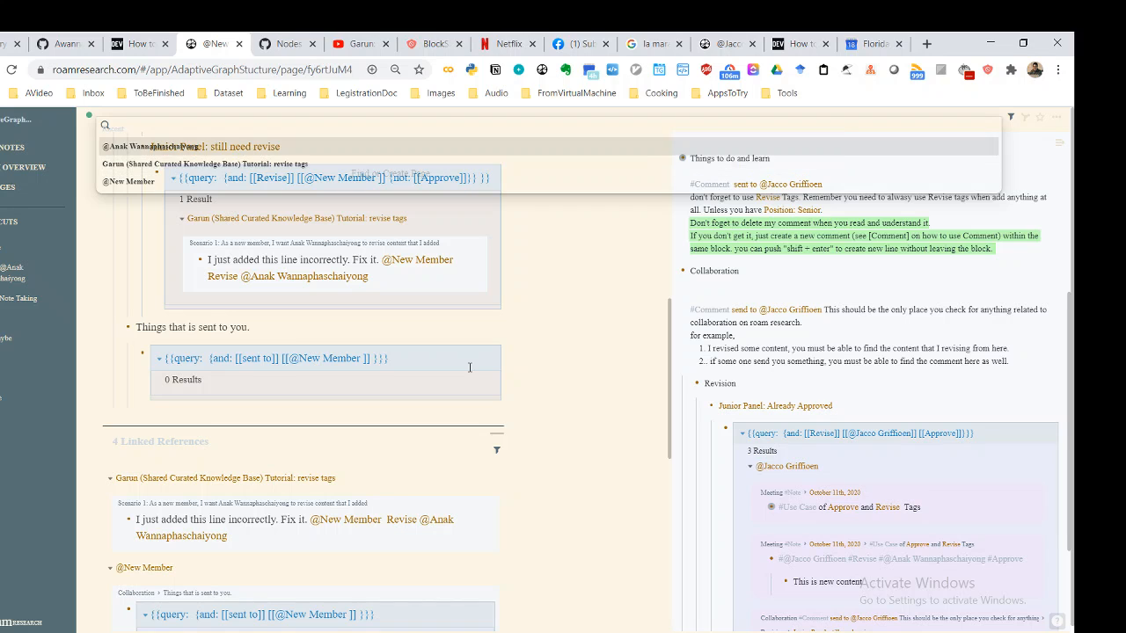
key("Return")
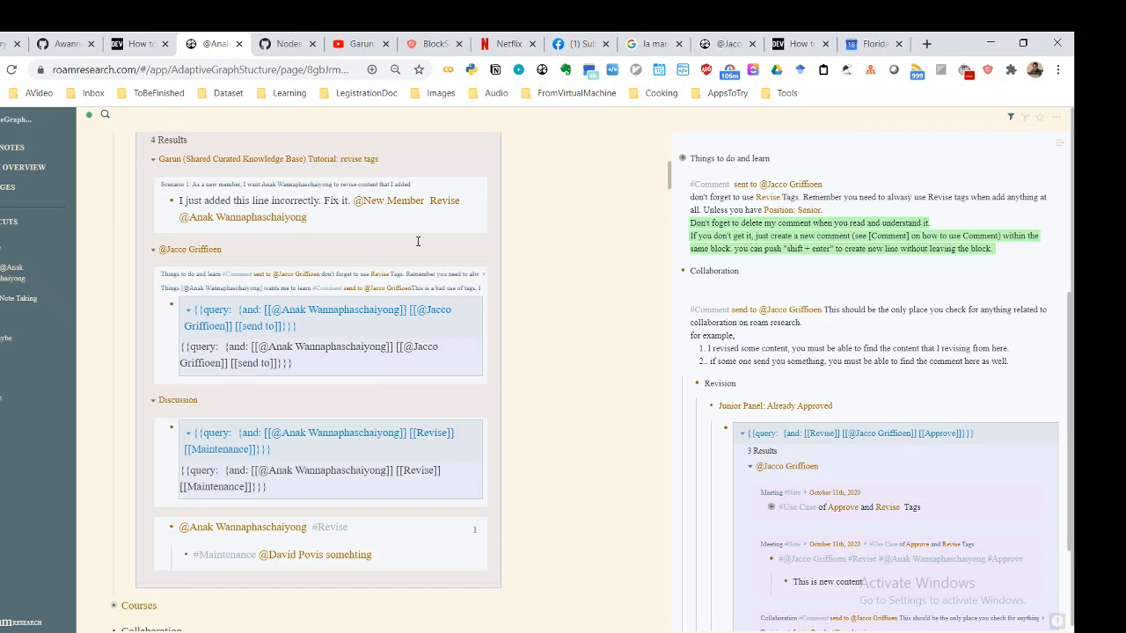
left_click(376, 222)
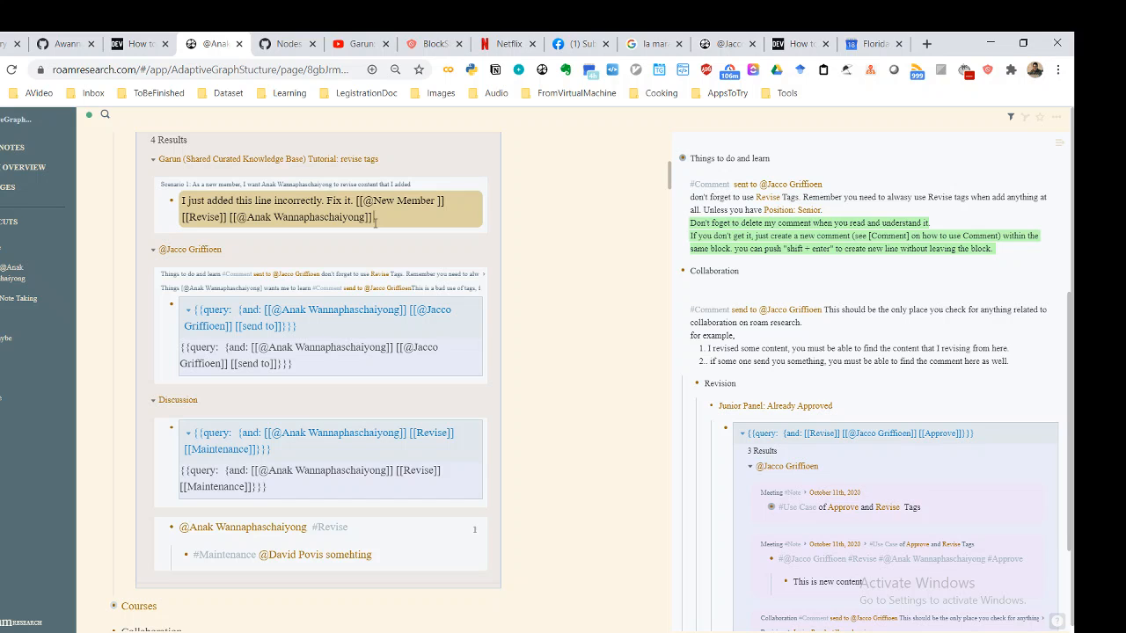
type("[[Appro")
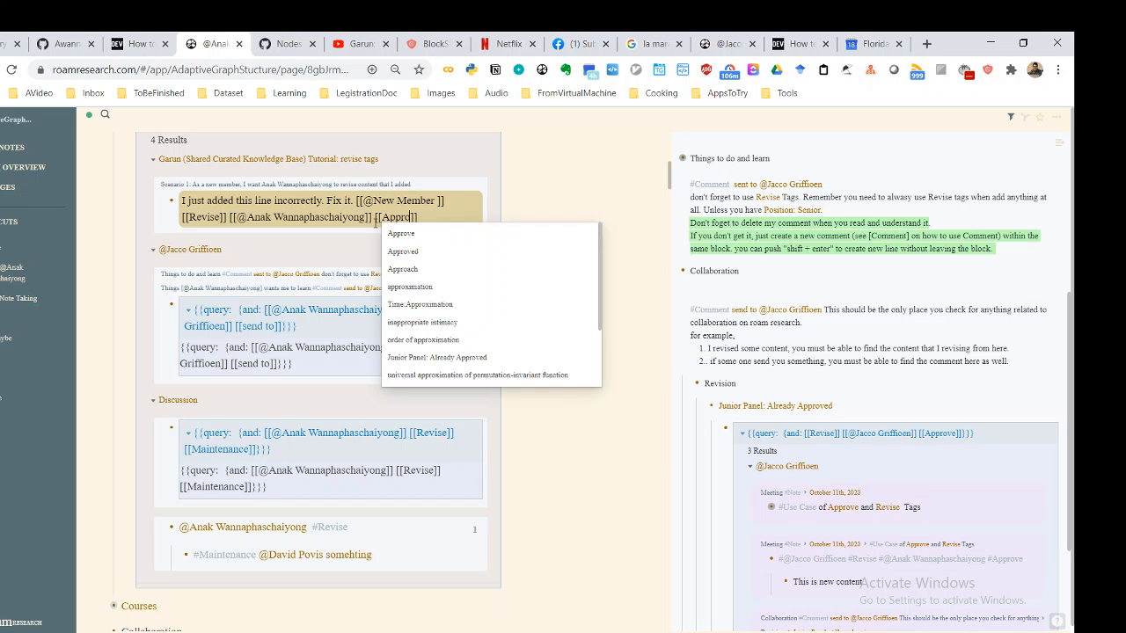
left_click(512, 233)
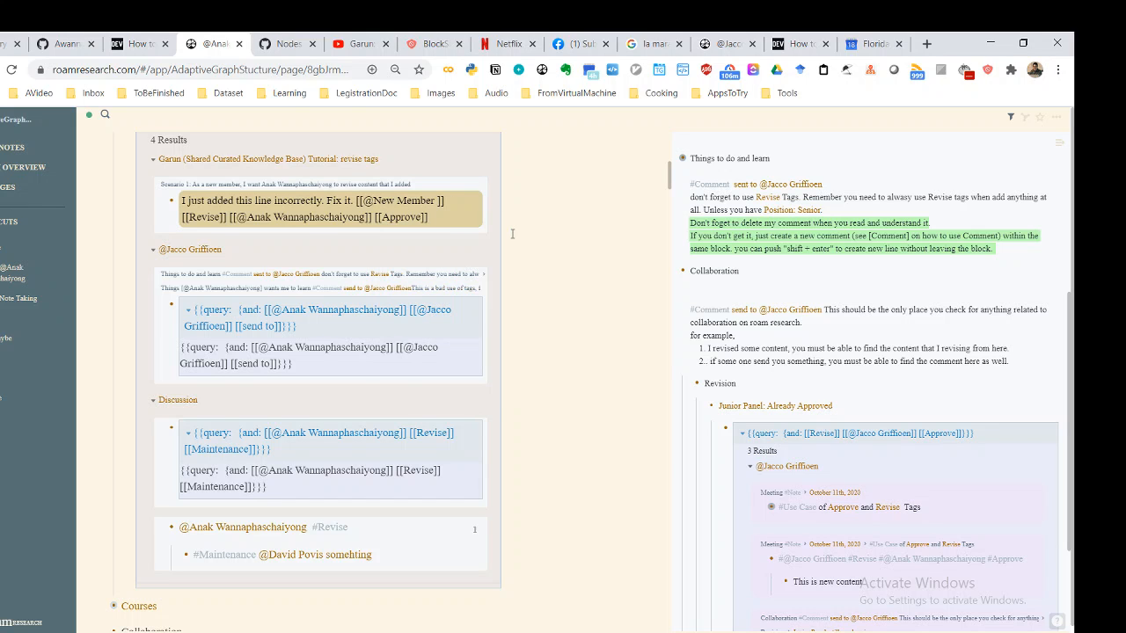
key("ctrl+u")
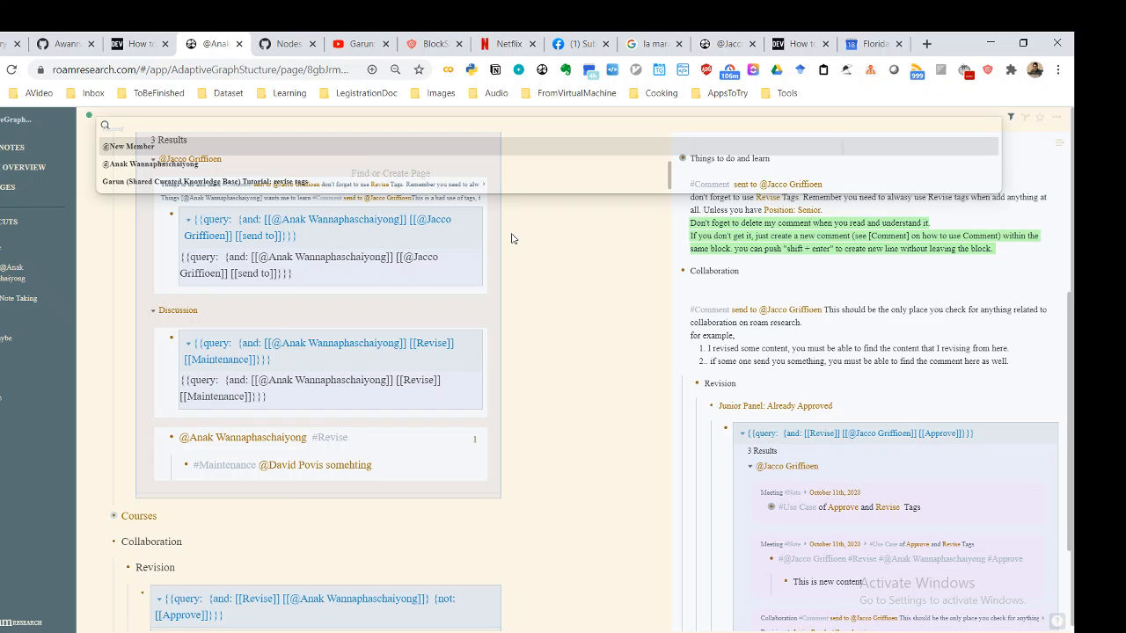
key("Up")
key("Return")
scroll(476, 288, "up", 5)
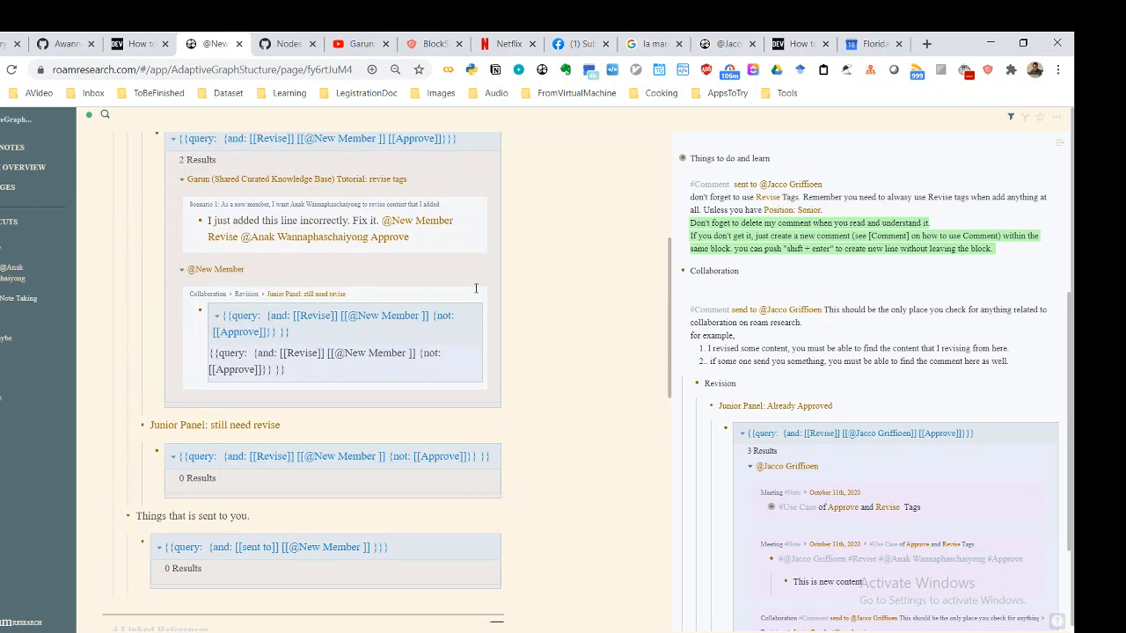
Step: Remove all page tags after "Fix it." from the approved line in the "Already Approved" query result
left_click(427, 376)
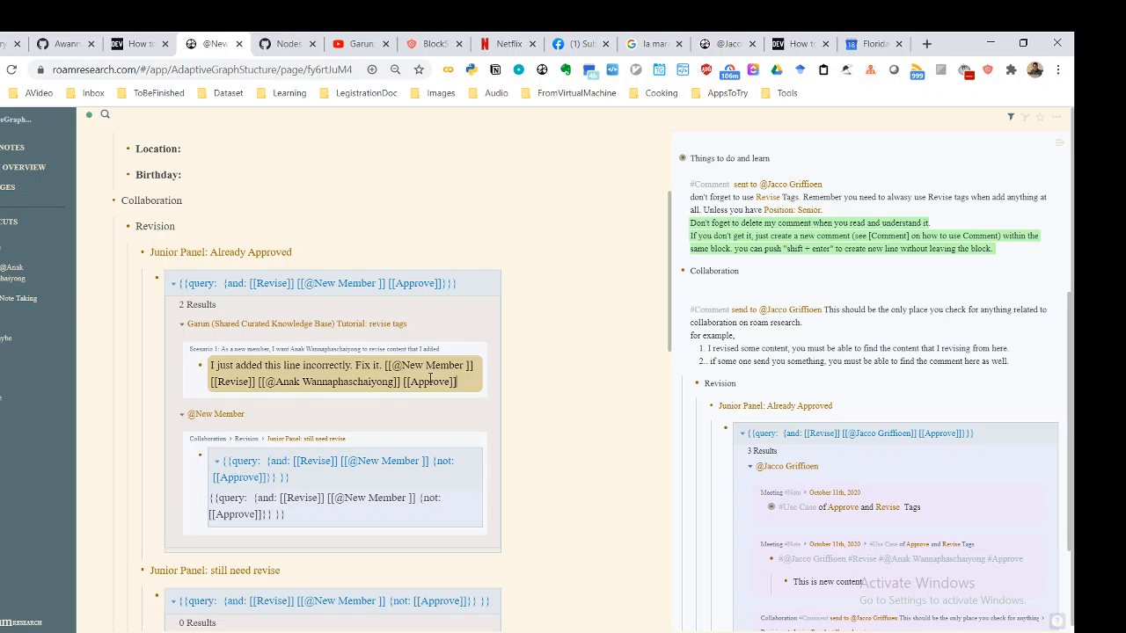
key("Up")
key("ctrl+Left")
key("ctrl+Left")
key("ctrl+Left")
key("shift+Down")
key("shift+End")
key("BackSpace")
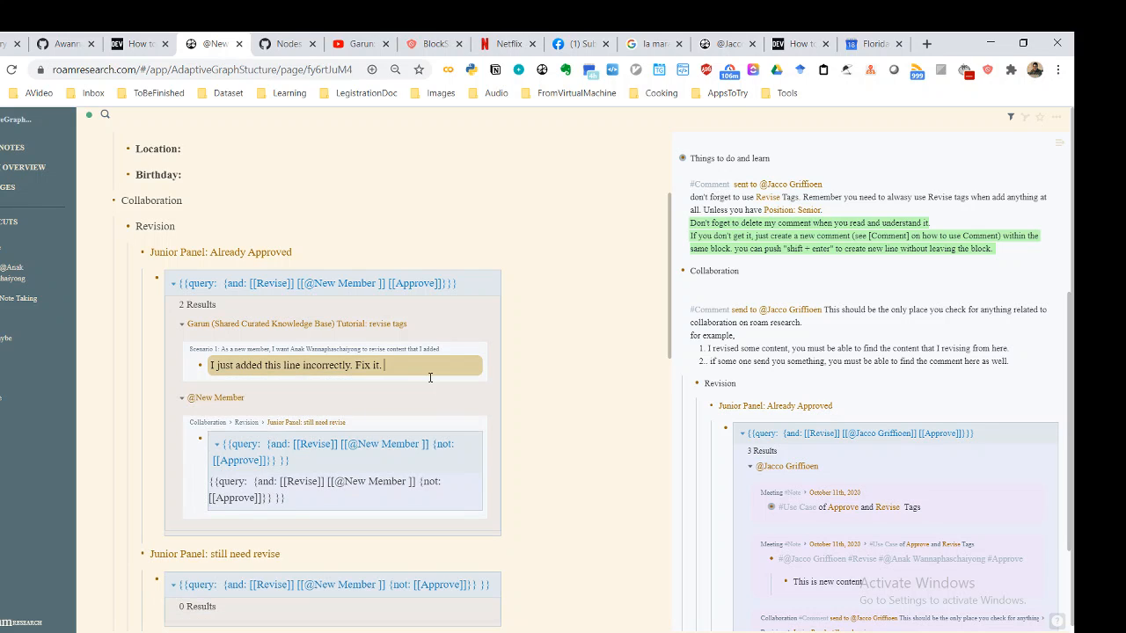
left_click(523, 363)
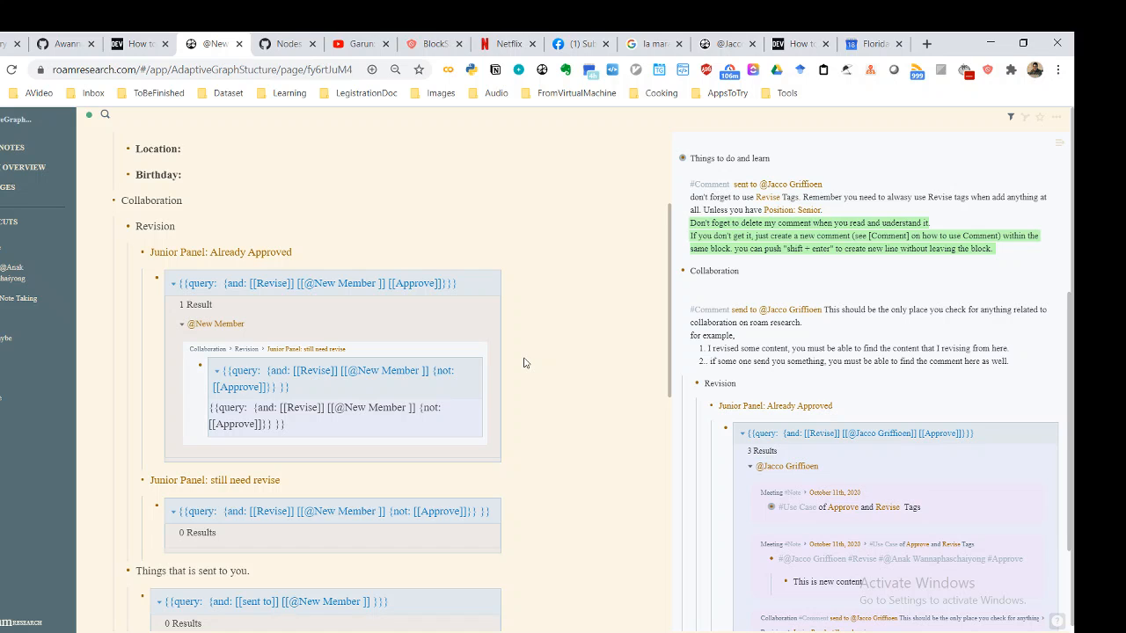
Step: Open the "Garun (Shared Curated Knowledge Base) Tutorial: revise tags" page and check the cleaned-up line under Scenario 1
key("ctrl+u")
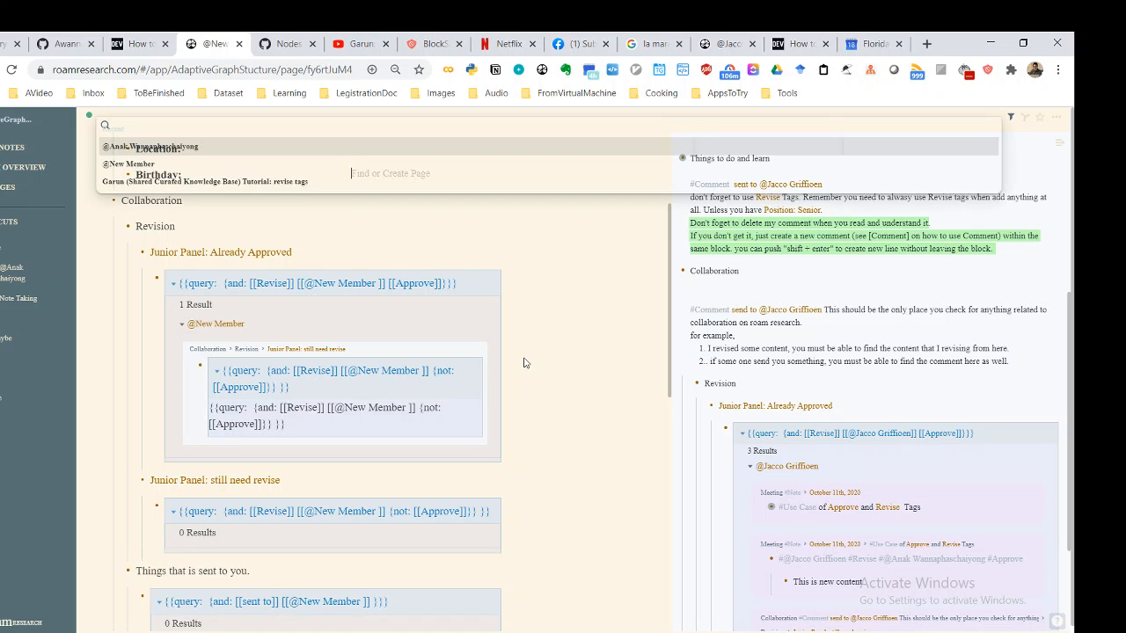
key("Down")
key("Down")
key("Return")
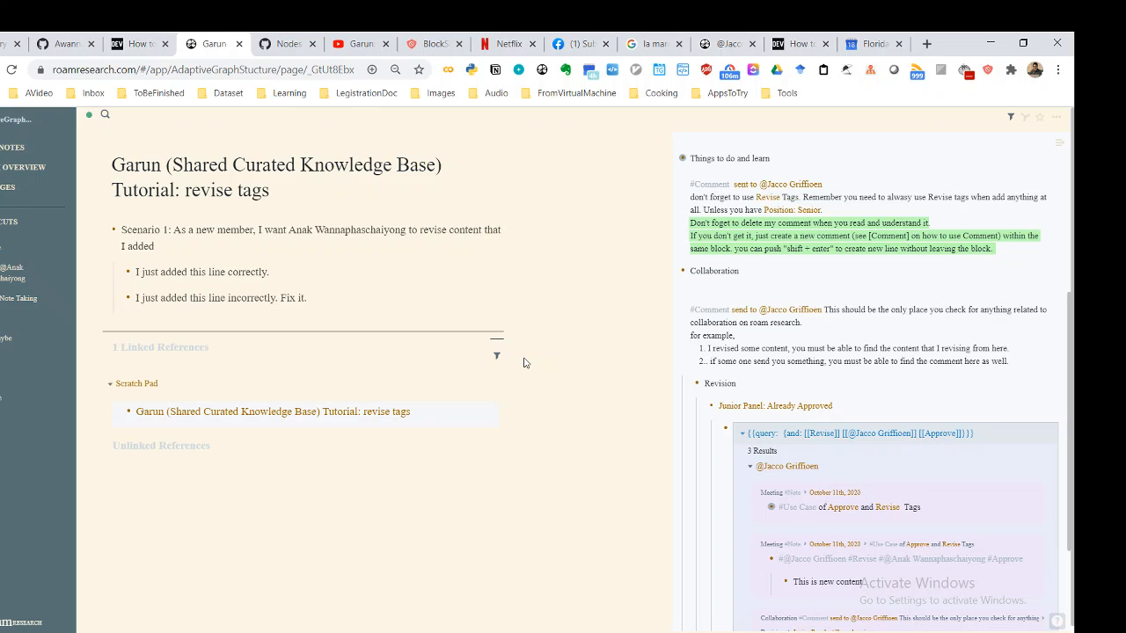
left_click(400, 296)
key("ctrl+a")
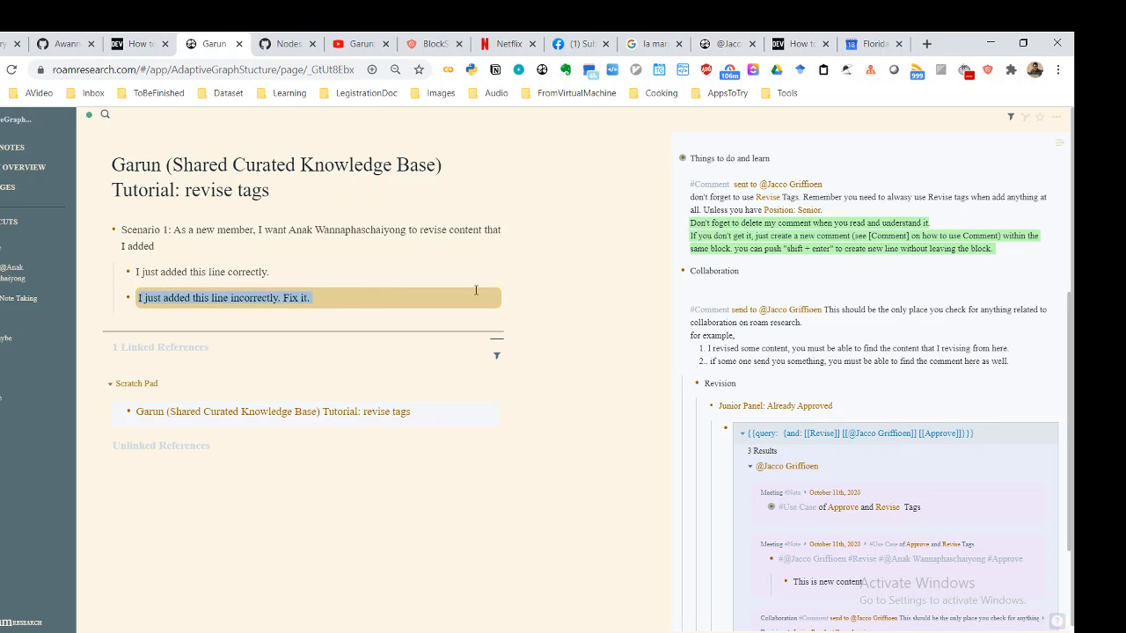
left_click(519, 315)
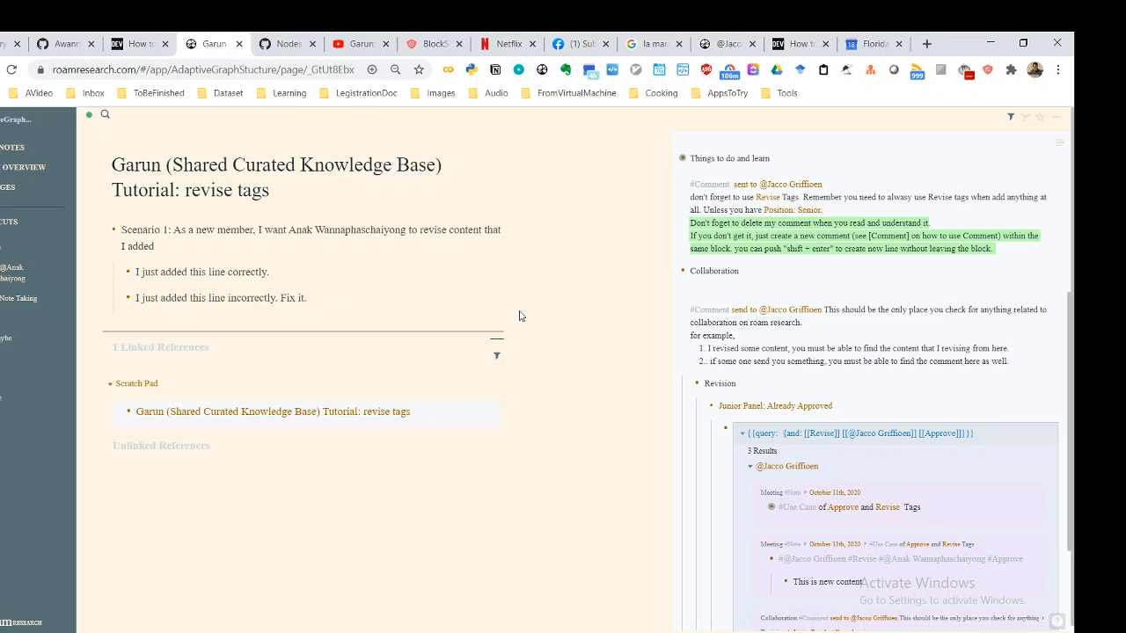